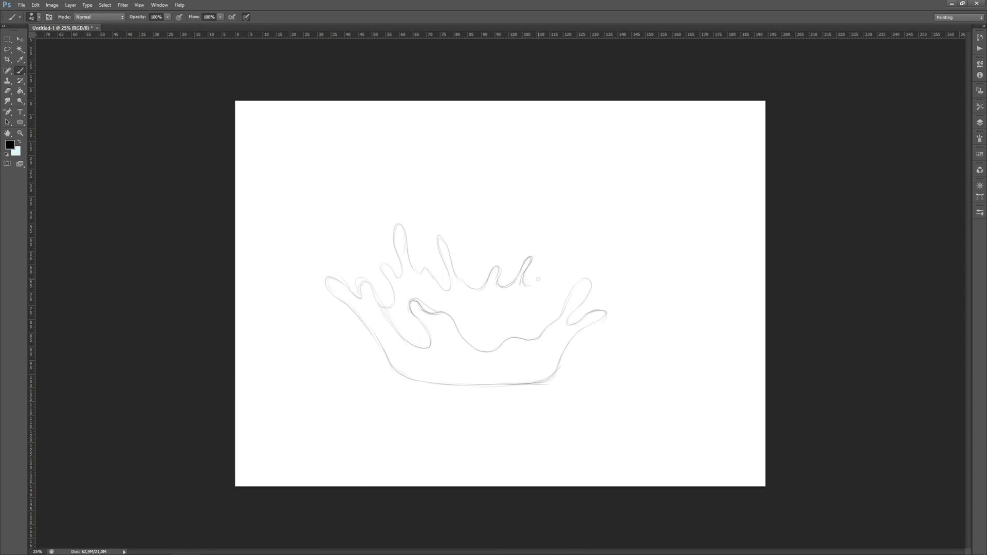
# Sketch the splash crown's remaining back spikes up to its right arm, and add droplets above the right-hand spikes.
pyautogui.hotkey('ctrl', 'z')
pyautogui.moveTo(534, 250); pyautogui.dragTo(526, 283)
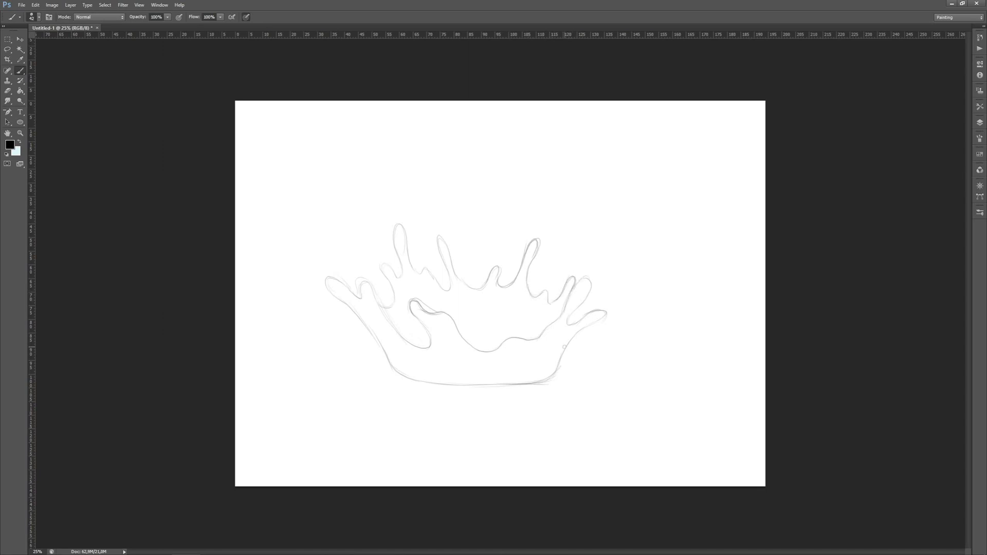
pyautogui.moveTo(540, 220); pyautogui.dragTo(541, 221)
pyautogui.moveTo(610, 301); pyautogui.dragTo(612, 306)
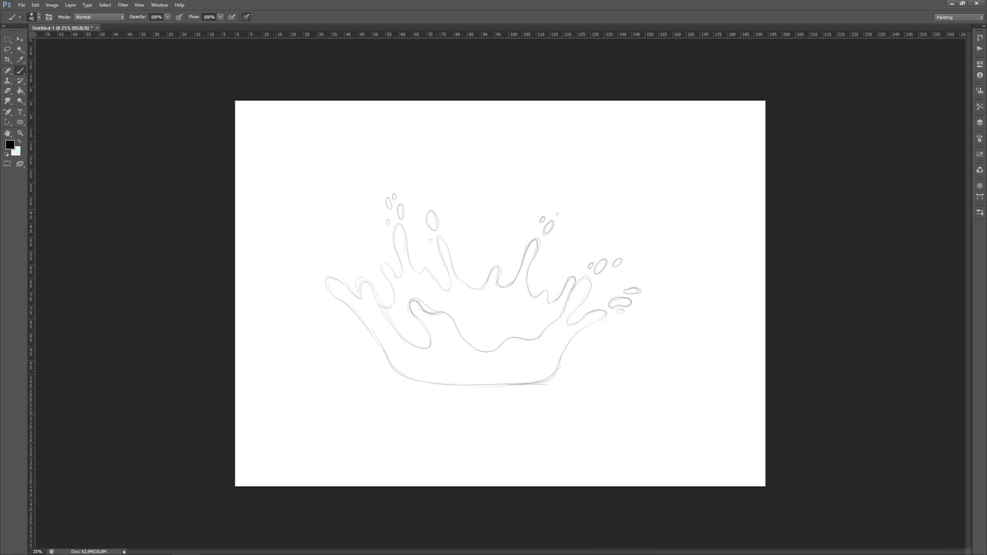
# Sketch droplets above the crown's left arms and darken the outline of the left and back spikes.
pyautogui.moveTo(368, 237); pyautogui.dragTo(371, 258)
pyautogui.moveTo(321, 275); pyautogui.dragTo(306, 256)
pyautogui.click(310, 241)
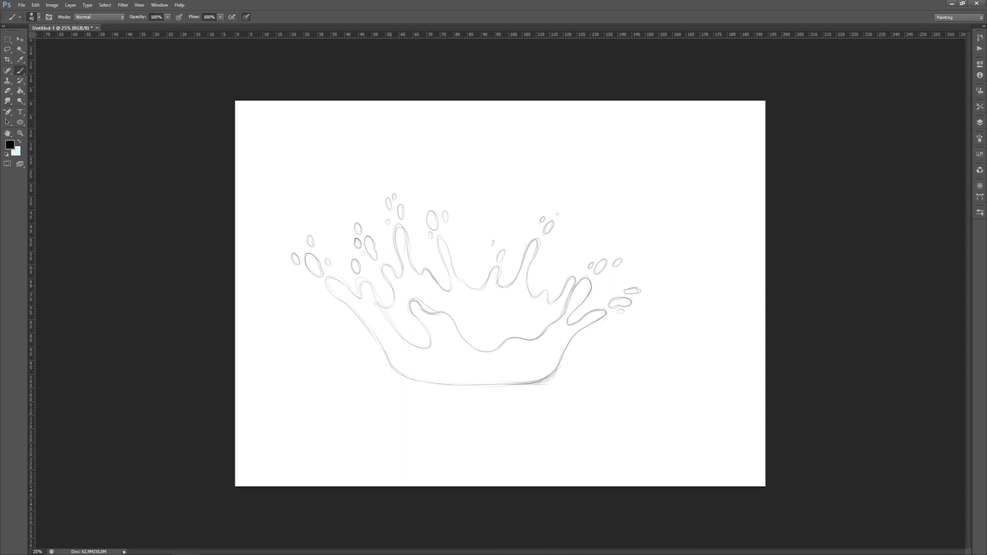
pyautogui.moveTo(383, 268); pyautogui.dragTo(397, 307)
pyautogui.hotkey('ctrl', 'z')
pyautogui.moveTo(448, 249); pyautogui.dragTo(475, 289)
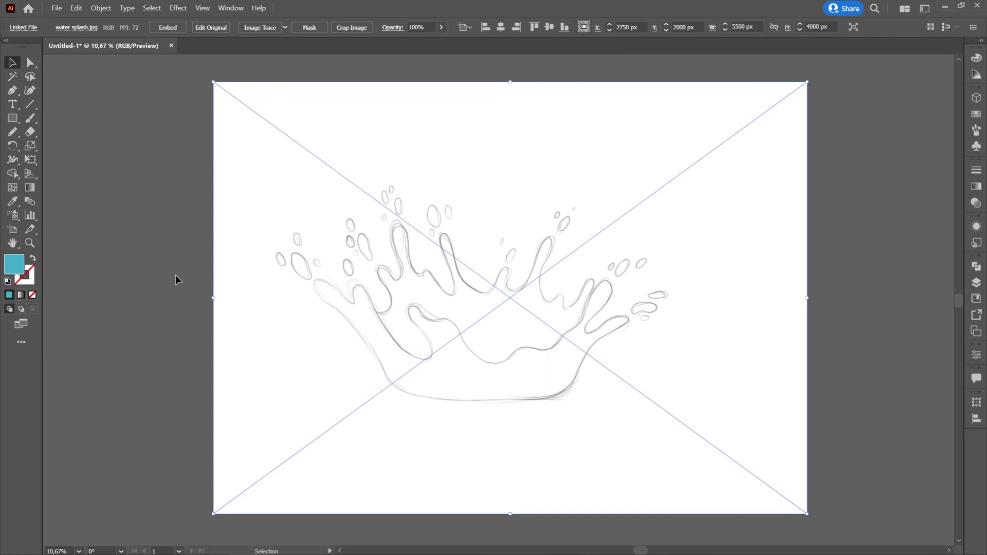
# In Illustrator, set the placed water splash sketch's opacity to 60%.
pyautogui.click(153, 237)
pyautogui.moveTo(304, 185); pyautogui.dragTo(359, 220)
pyautogui.hotkey('ctrl', 'z')
pyautogui.click(441, 27)
pyautogui.click(426, 42)
pyautogui.moveTo(426, 44); pyautogui.dragTo(423, 44)
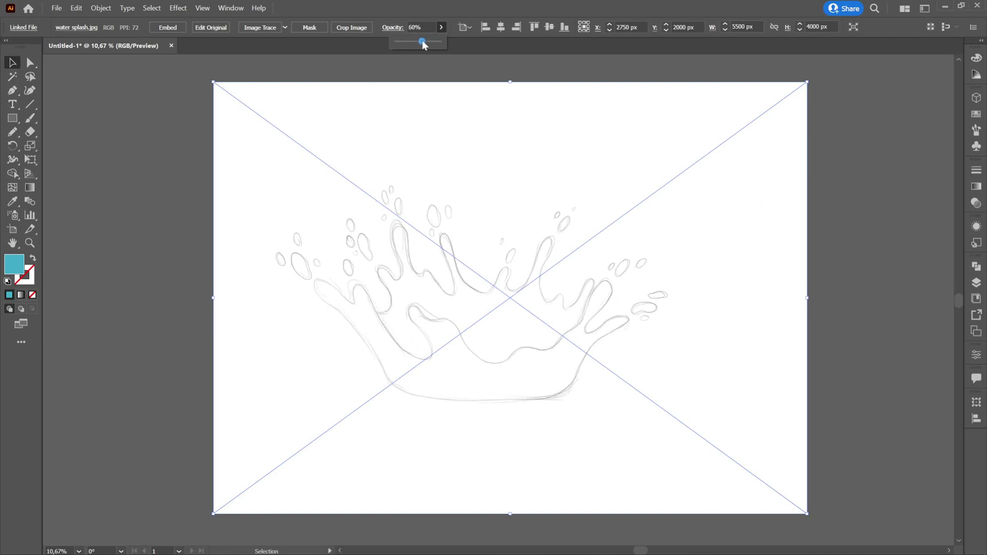
# Lock the placed sketch image.
pyautogui.click(99, 8)
pyautogui.moveTo(164, 83)
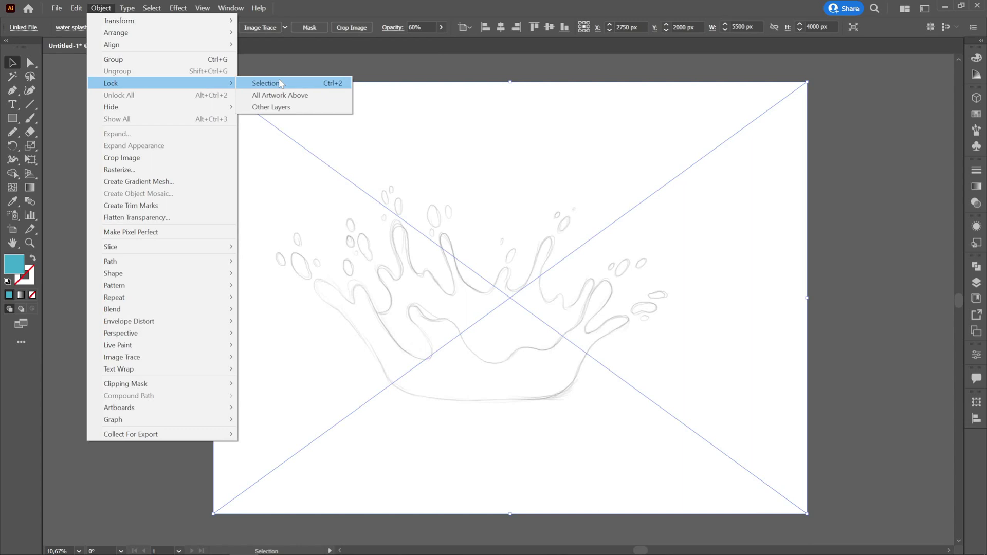
pyautogui.click(281, 84)
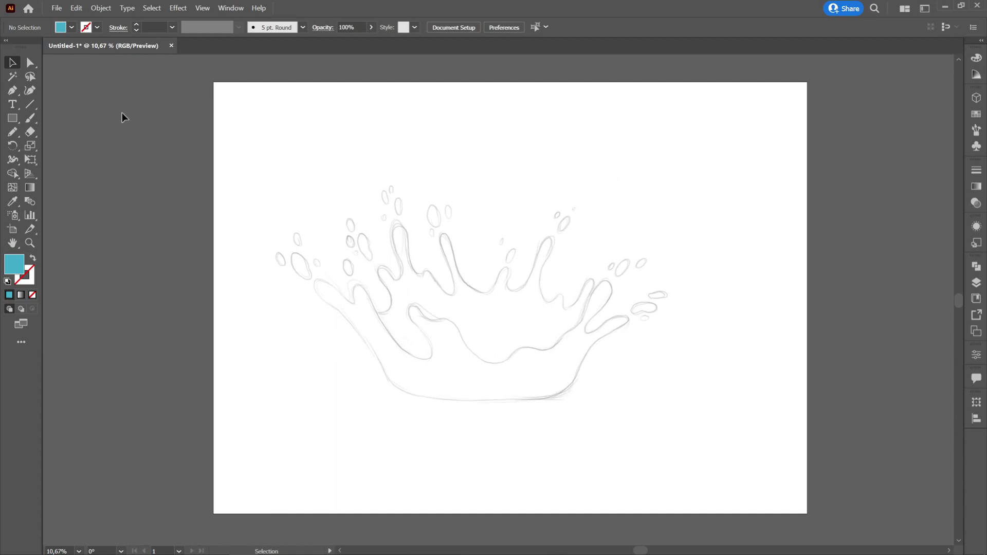
# Trace the splash's front part as a closed shape with the Pencil tool and fill it with light blue 7CCFE8.
pyautogui.click(13, 132)
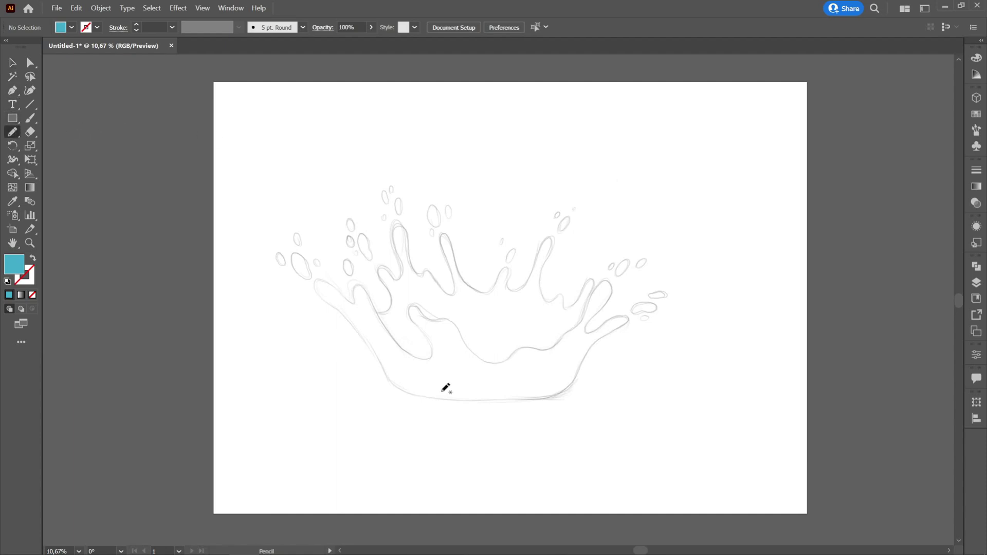
pyautogui.moveTo(468, 397)
pyautogui.mouseDown()
pyautogui.moveTo(564, 390)
pyautogui.moveTo(602, 337)
pyautogui.moveTo(629, 318)
pyautogui.moveTo(588, 324)
pyautogui.moveTo(615, 288)
pyautogui.moveTo(604, 281)
pyautogui.moveTo(548, 348)
pyautogui.moveTo(497, 363)
pyautogui.moveTo(473, 354)
pyautogui.moveTo(454, 323)
pyautogui.moveTo(412, 306)
pyautogui.moveTo(433, 349)
pyautogui.moveTo(419, 356)
pyautogui.moveTo(393, 334)
pyautogui.moveTo(370, 292)
pyautogui.moveTo(359, 286)
pyautogui.moveTo(348, 301)
pyautogui.moveTo(328, 281)
pyautogui.moveTo(315, 284)
pyautogui.moveTo(399, 384)
pyautogui.moveTo(470, 394)
pyautogui.mouseUp()
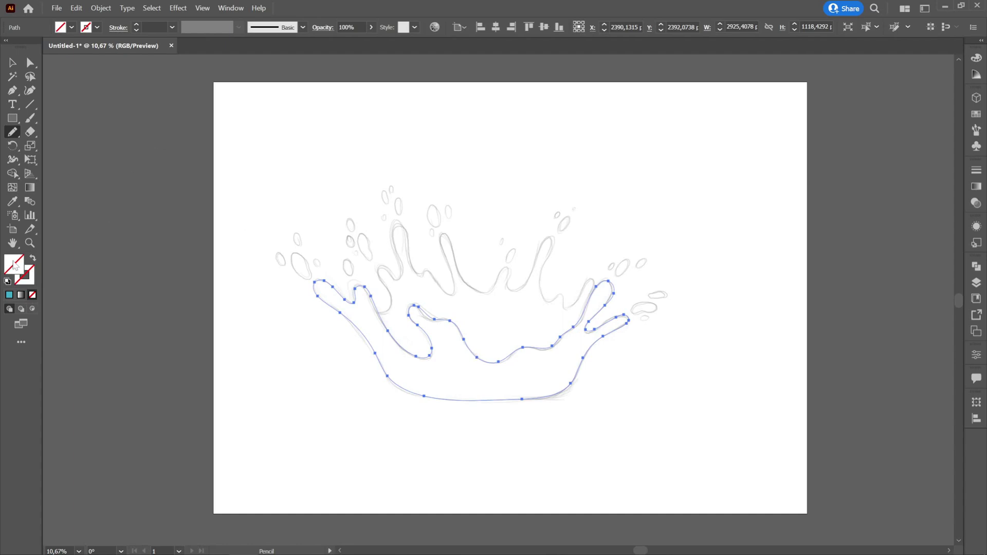
pyautogui.doubleClick(14, 265)
pyautogui.click(504, 263)
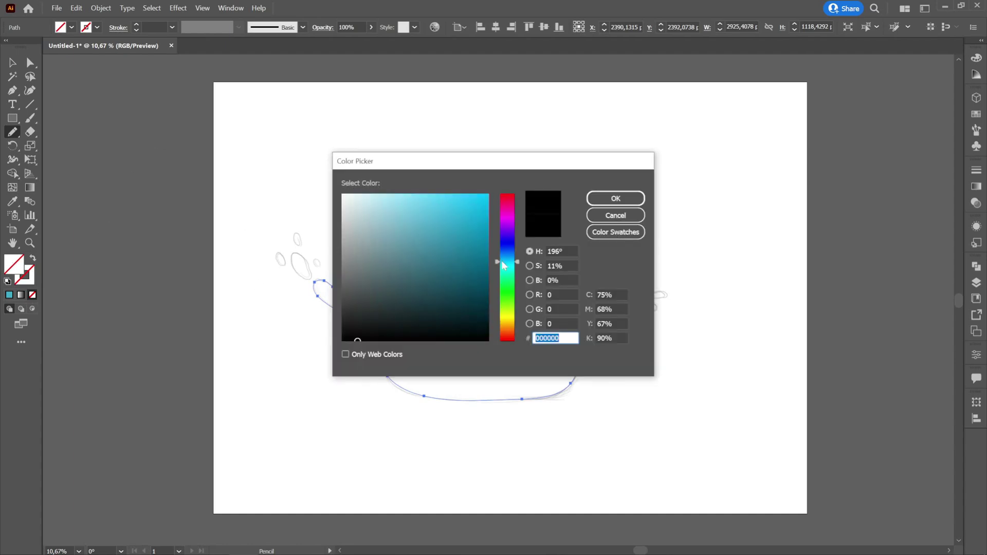
pyautogui.moveTo(411, 212); pyautogui.dragTo(420, 201)
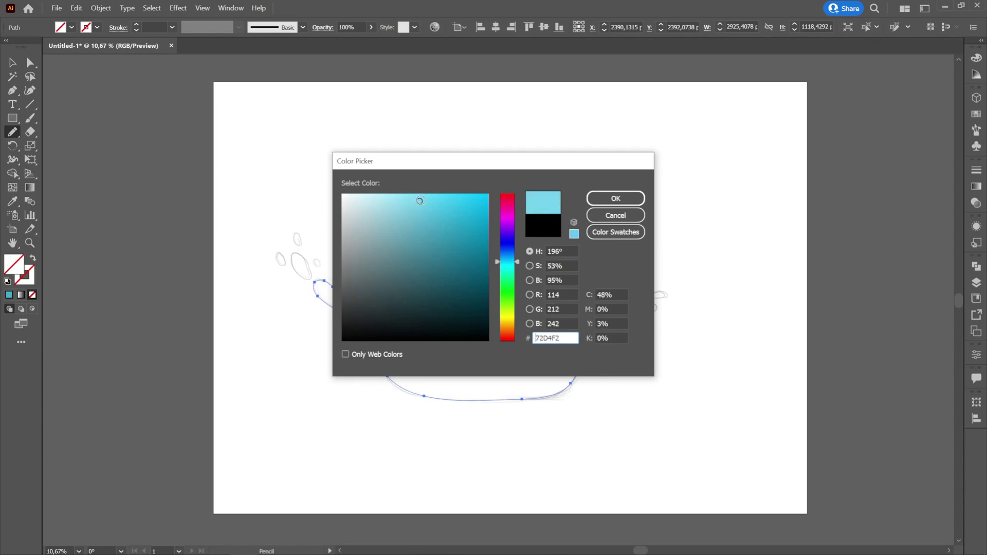
pyautogui.click(411, 206)
pyautogui.click(607, 197)
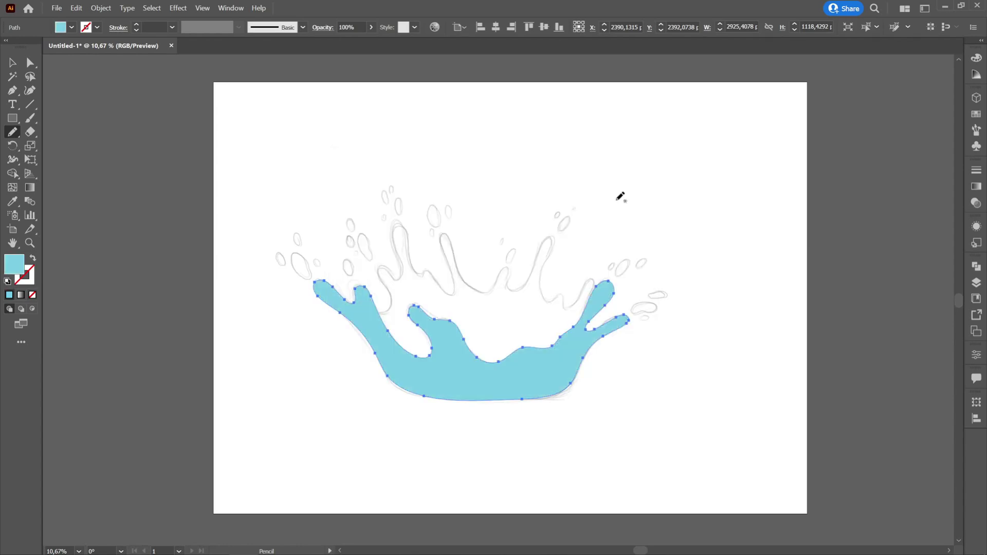
# Change the front shape's fill to a brighter light blue with hue 199° and deselect it.
pyautogui.doubleClick(10, 269)
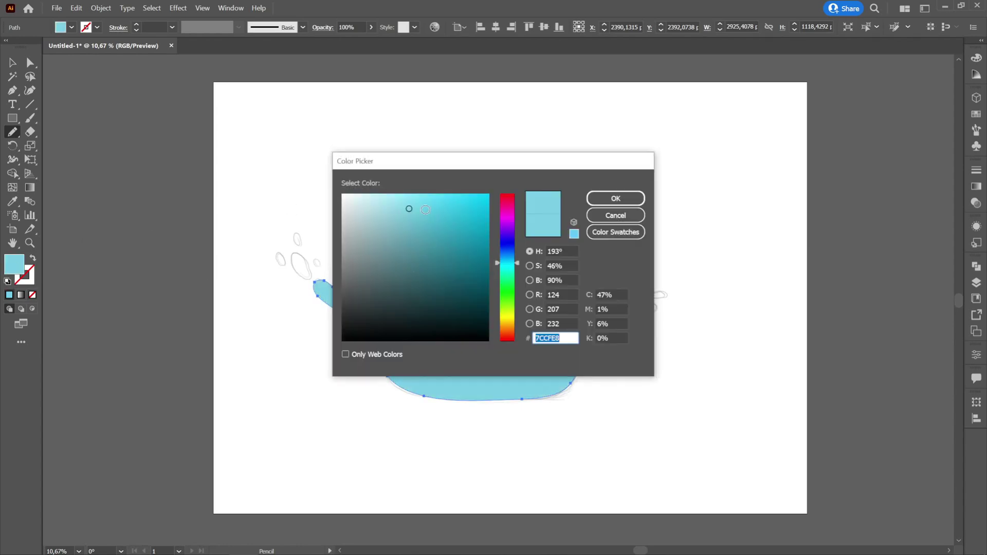
pyautogui.click(508, 261)
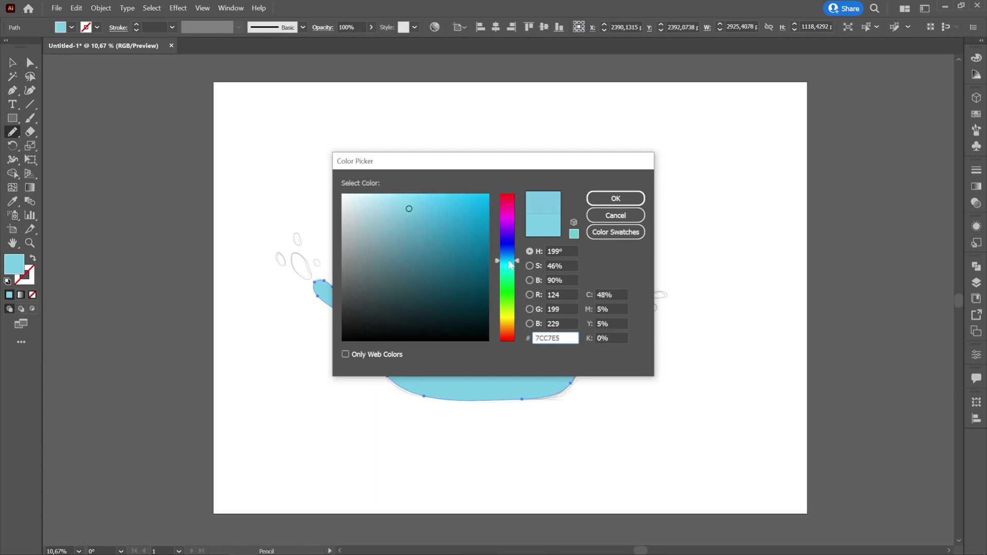
pyautogui.click(407, 197)
pyautogui.click(613, 196)
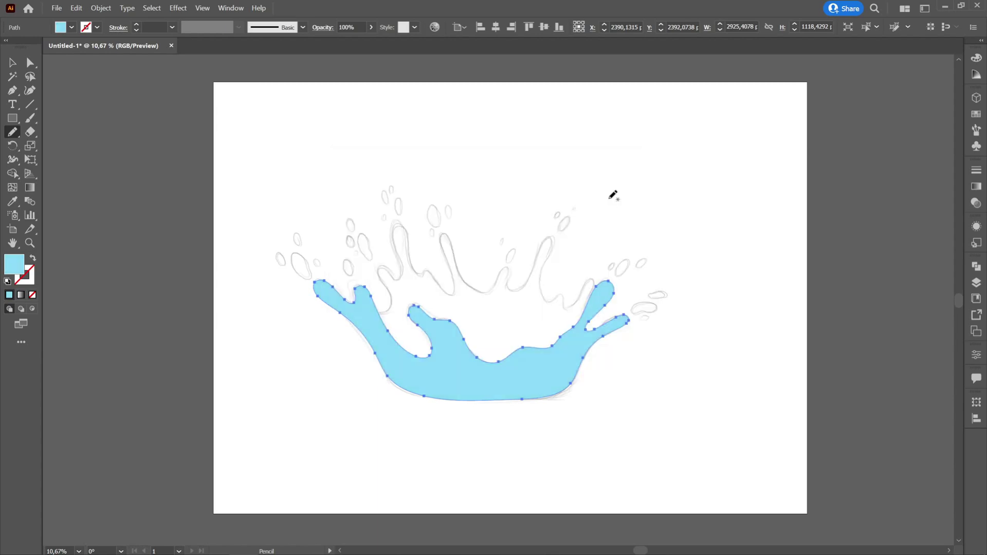
pyautogui.click(12, 62)
pyautogui.click(321, 141)
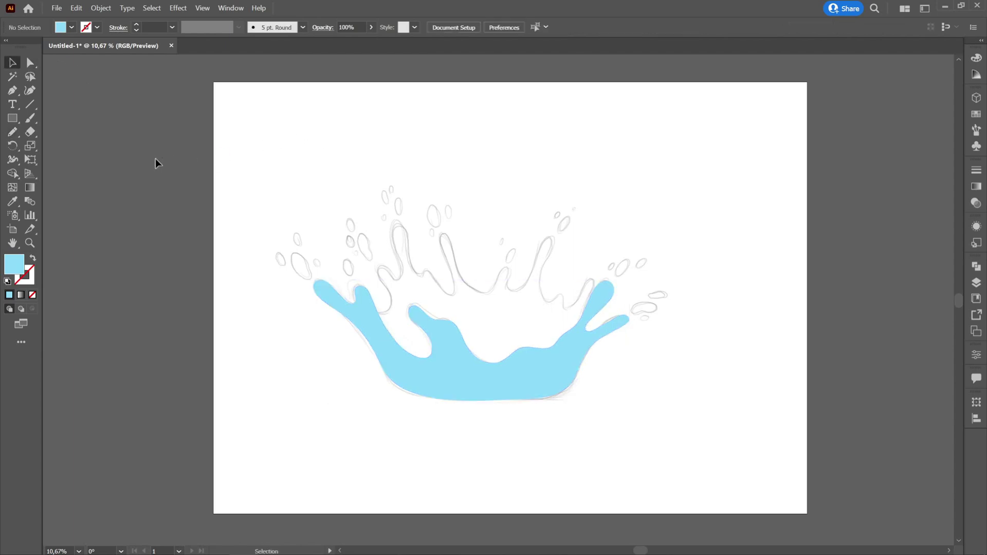
# Trace the splash's back spikes as a closed Pencil shape reaching behind the front, and copy the front shape's fill onto it.
pyautogui.doubleClick(13, 132)
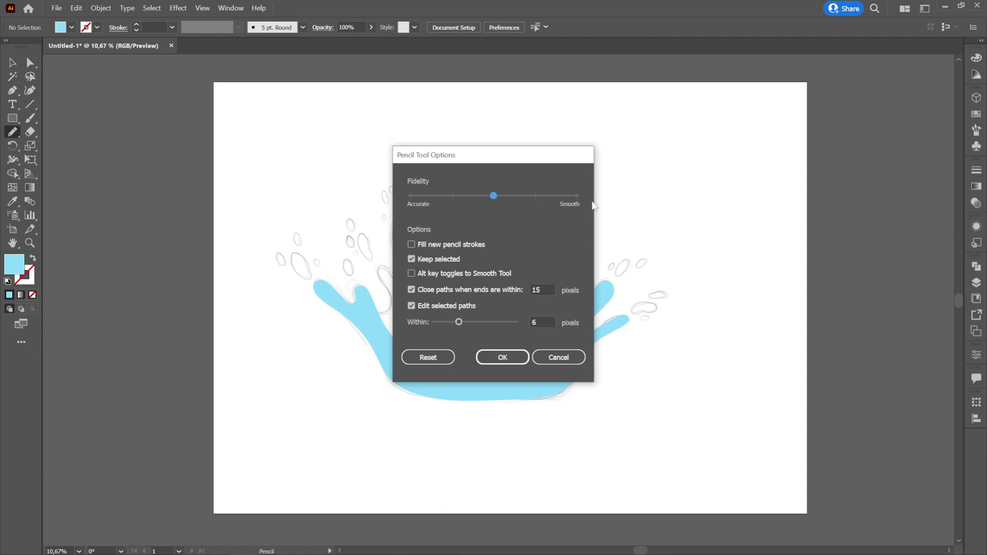
pyautogui.click(502, 357)
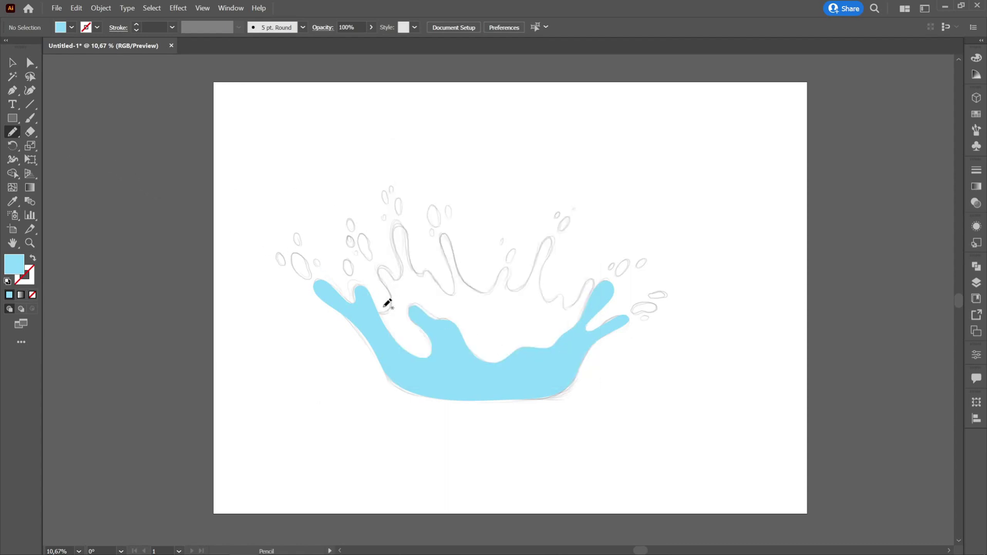
pyautogui.moveTo(377, 308)
pyautogui.mouseDown()
pyautogui.moveTo(381, 268)
pyautogui.moveTo(399, 280)
pyautogui.moveTo(404, 273)
pyautogui.moveTo(395, 226)
pyautogui.moveTo(414, 269)
pyautogui.moveTo(430, 269)
pyautogui.moveTo(448, 295)
pyautogui.moveTo(456, 287)
pyautogui.moveTo(442, 241)
pyautogui.moveTo(452, 239)
pyautogui.moveTo(477, 289)
pyautogui.moveTo(511, 266)
pyautogui.moveTo(507, 283)
pyautogui.moveTo(519, 289)
pyautogui.moveTo(555, 237)
pyautogui.moveTo(539, 290)
pyautogui.moveTo(570, 305)
pyautogui.moveTo(591, 278)
pyautogui.moveTo(576, 336)
pyautogui.mouseUp()
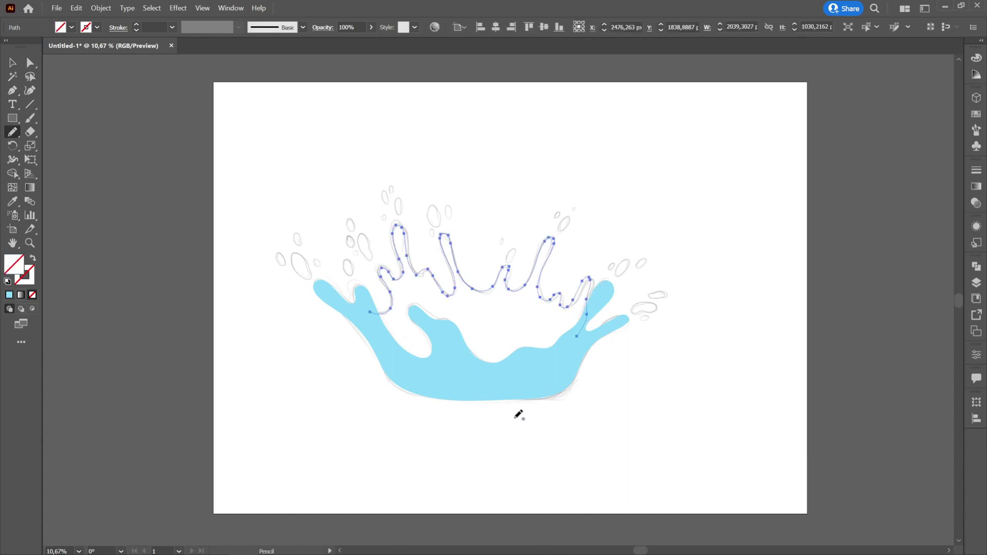
pyautogui.moveTo(580, 334)
pyautogui.mouseDown()
pyautogui.moveTo(528, 371)
pyautogui.moveTo(454, 379)
pyautogui.moveTo(413, 367)
pyautogui.moveTo(379, 307)
pyautogui.mouseUp()
pyautogui.click(13, 201)
pyautogui.click(353, 303)
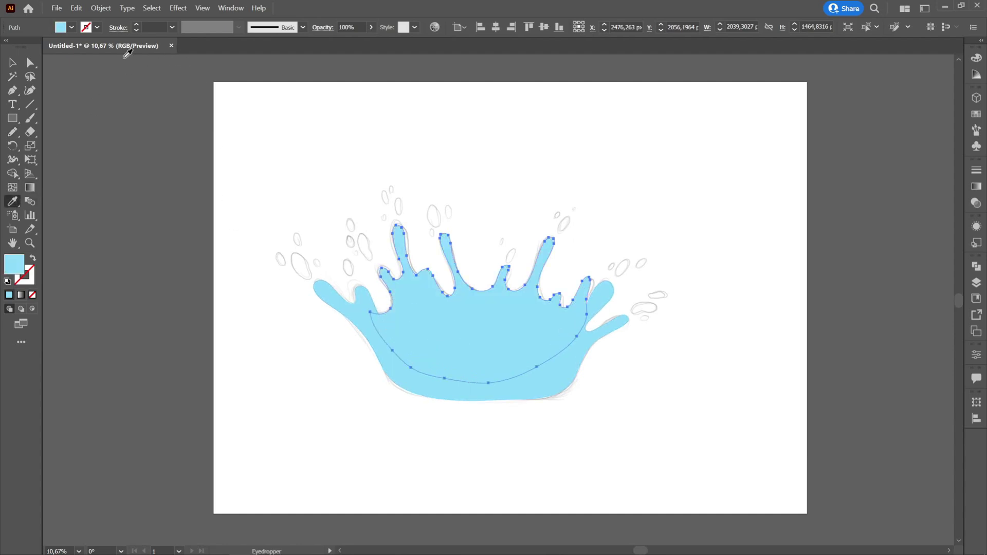
# Adjust the back shape's anchor points at the small bump beside the tall left spike to match the sketch.
pyautogui.press('a')
pyautogui.scroll(3, 426, 270)
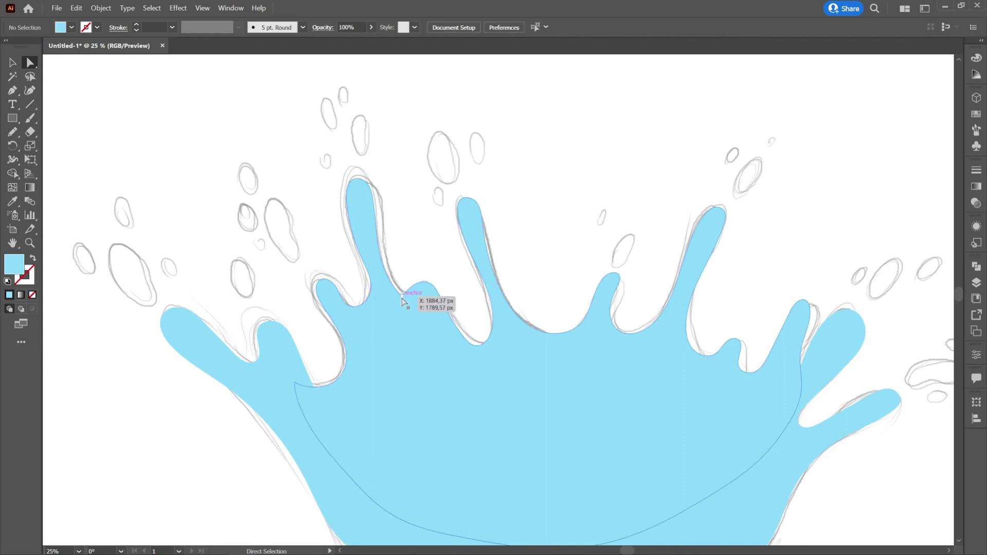
pyautogui.click(428, 283)
pyautogui.moveTo(421, 289); pyautogui.dragTo(387, 278)
pyautogui.scroll(-2, 387, 278)
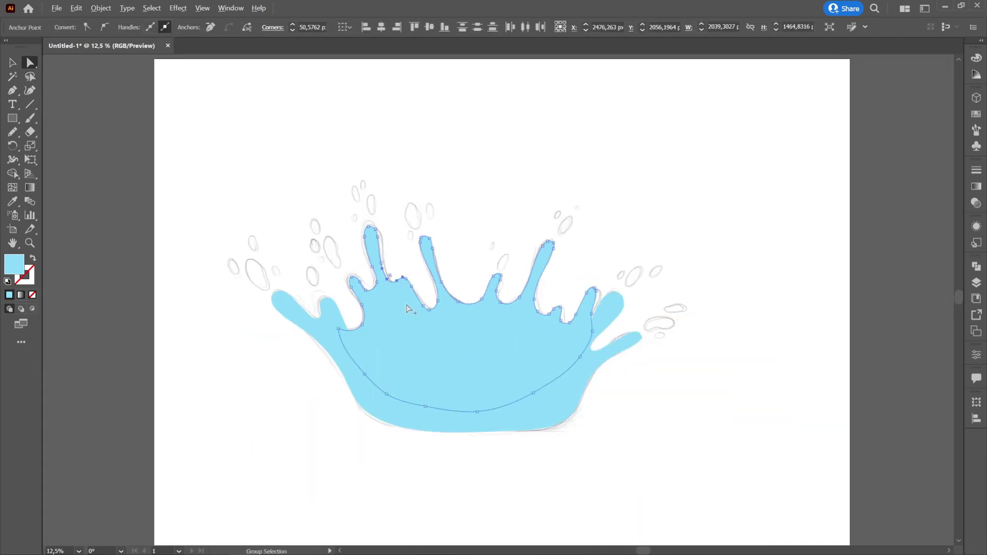
# Fill the back splash shape with a paler blue, B1E3F2.
pyautogui.click(409, 308)
pyautogui.click(976, 266)
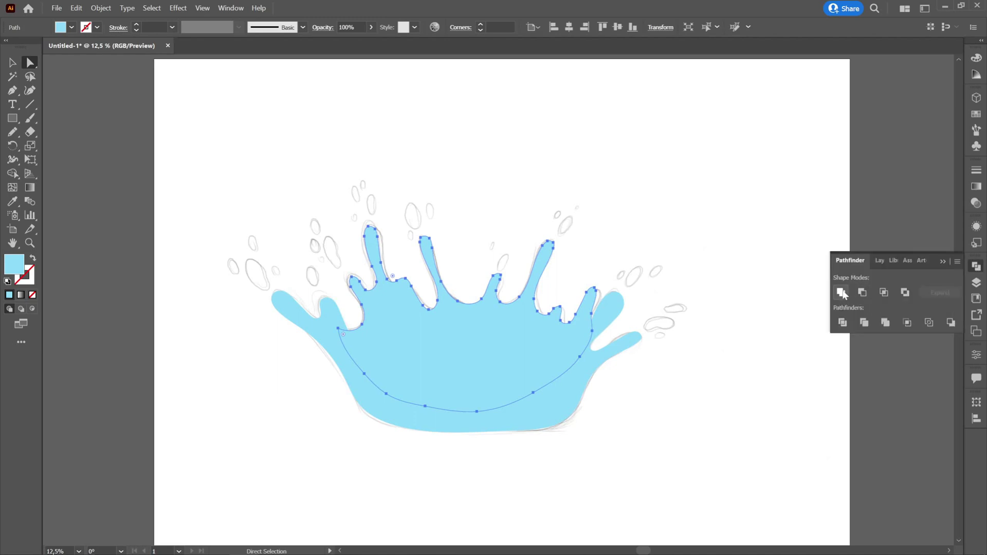
pyautogui.doubleClick(20, 267)
pyautogui.click(379, 200)
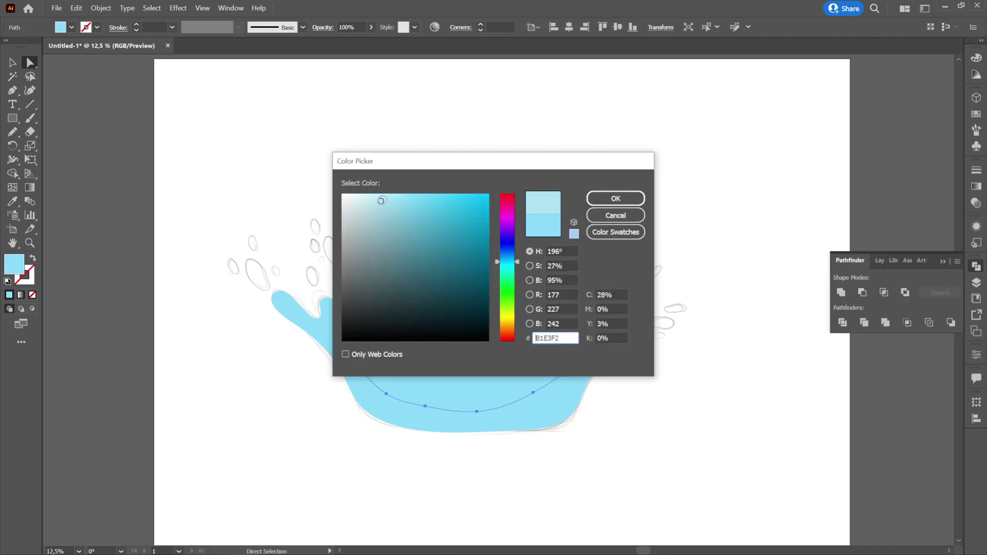
pyautogui.click(615, 199)
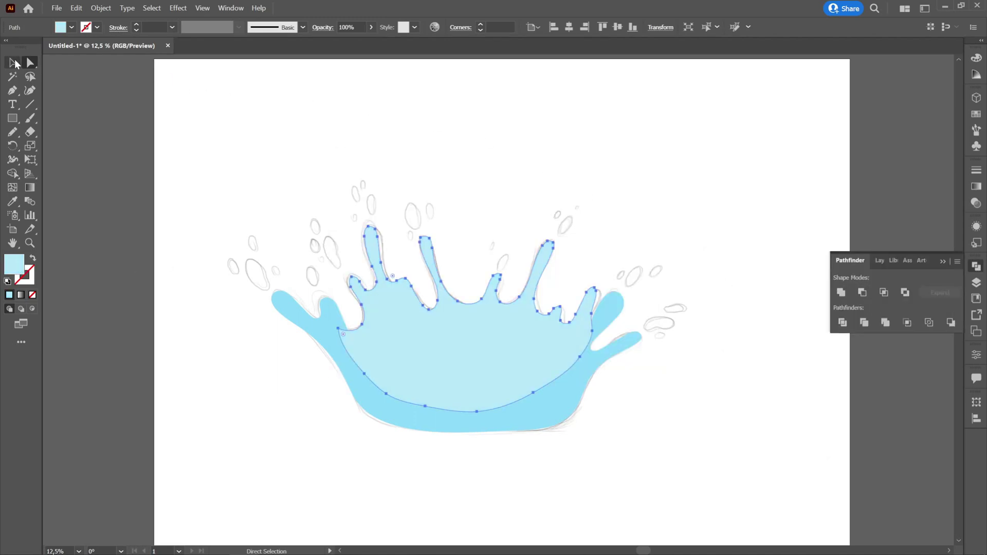
# Bring the front splash shape to the front of the stacking order and deselect it.
pyautogui.click(13, 62)
pyautogui.click(276, 324)
pyautogui.rightClick(316, 326)
pyautogui.moveTo(363, 271)
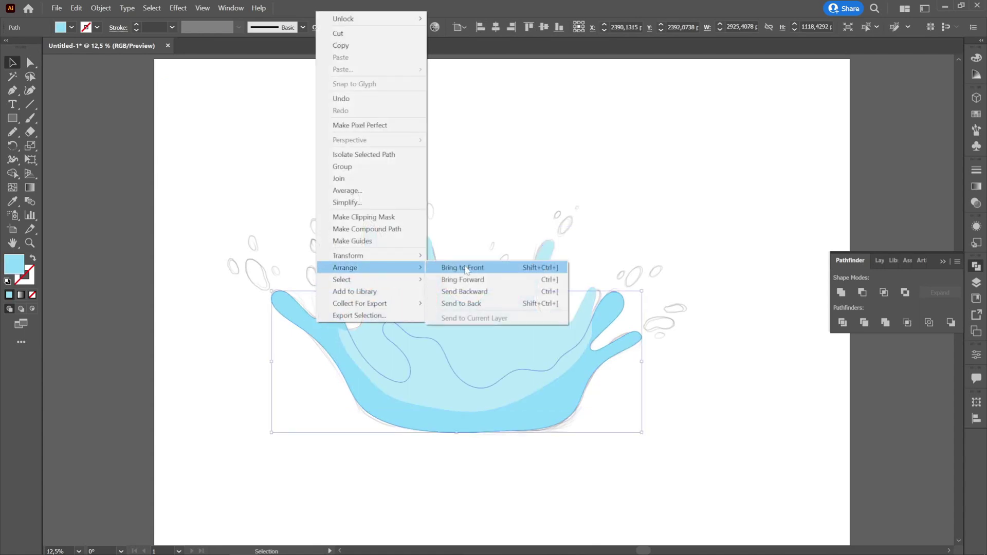
pyautogui.click(453, 268)
pyautogui.click(501, 130)
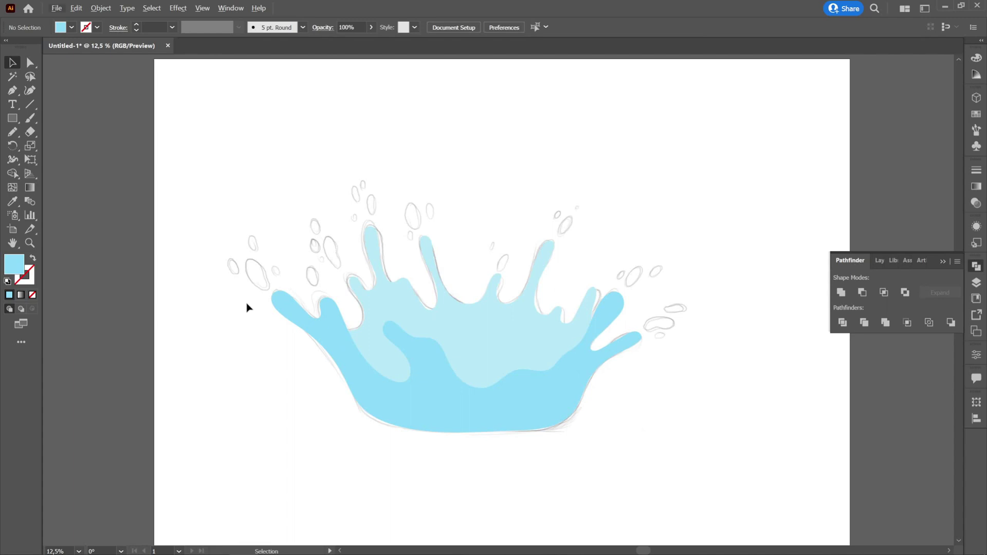
# Swap fill and stroke for a light blue outline and trace the far-left droplet cluster with the Pencil tool.
pyautogui.click(33, 258)
pyautogui.click(12, 132)
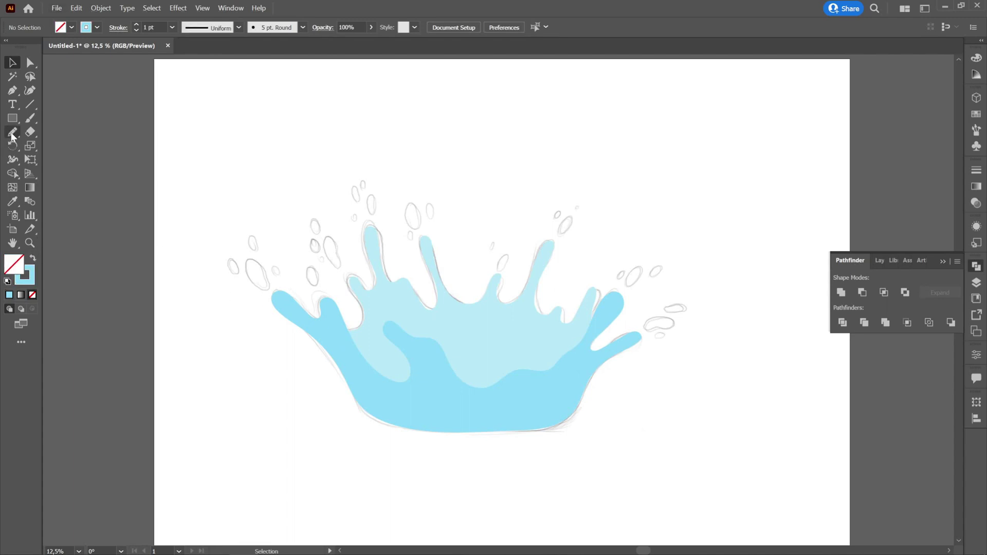
pyautogui.scroll(1, 380, 220)
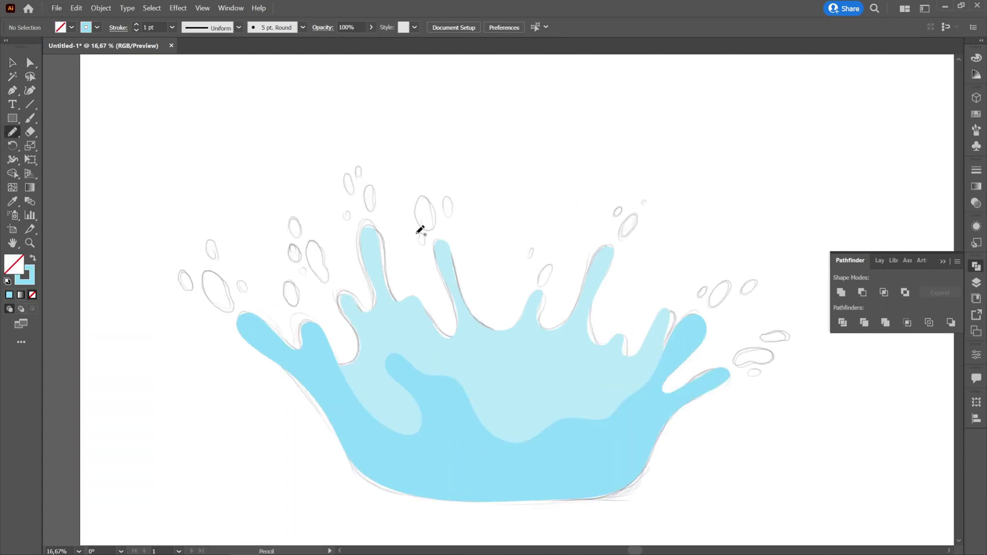
pyautogui.click(943, 262)
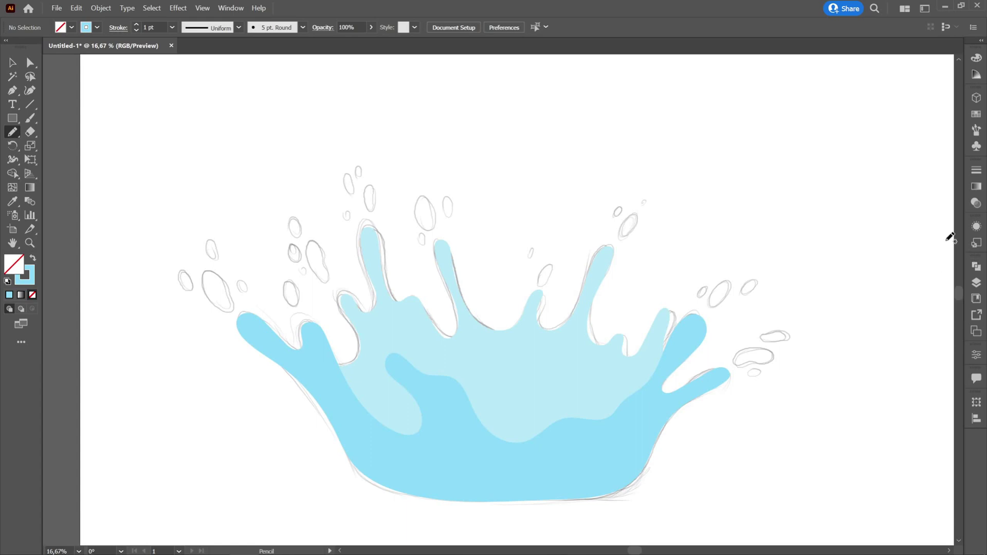
pyautogui.moveTo(206, 272)
pyautogui.mouseDown()
pyautogui.moveTo(226, 303)
pyautogui.moveTo(231, 291)
pyautogui.moveTo(207, 269)
pyautogui.moveTo(205, 283)
pyautogui.moveTo(185, 286)
pyautogui.moveTo(183, 273)
pyautogui.moveTo(182, 281)
pyautogui.mouseUp()
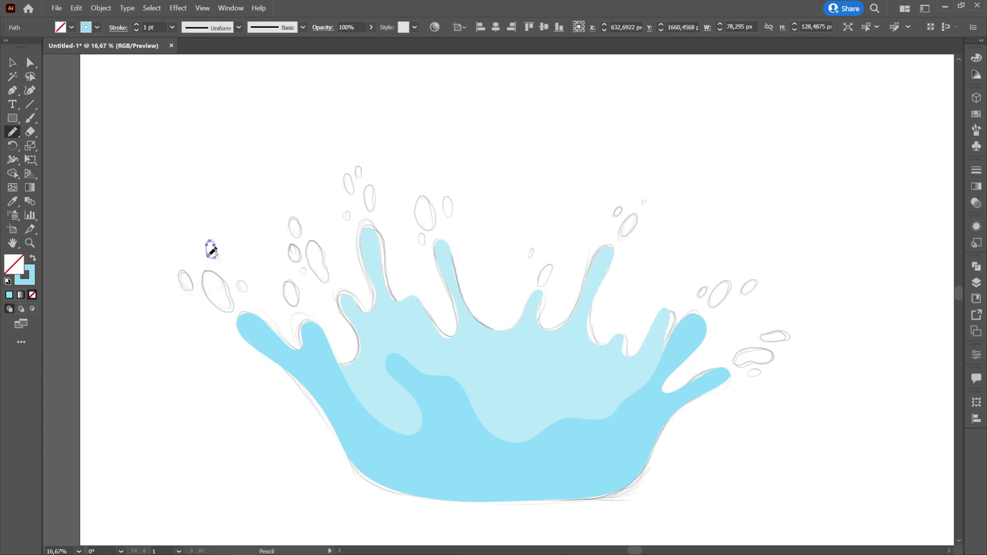
pyautogui.scroll(2, 224, 249)
pyautogui.moveTo(192, 278)
pyautogui.mouseDown()
pyautogui.moveTo(176, 251)
pyautogui.moveTo(171, 258)
pyautogui.mouseUp()
pyautogui.moveTo(239, 327); pyautogui.dragTo(240, 328)
# Trace the droplets above the second left arm, including the long curved one, with the Pencil tool.
pyautogui.moveTo(338, 331)
pyautogui.mouseDown()
pyautogui.moveTo(346, 326)
pyautogui.moveTo(339, 331)
pyautogui.mouseUp()
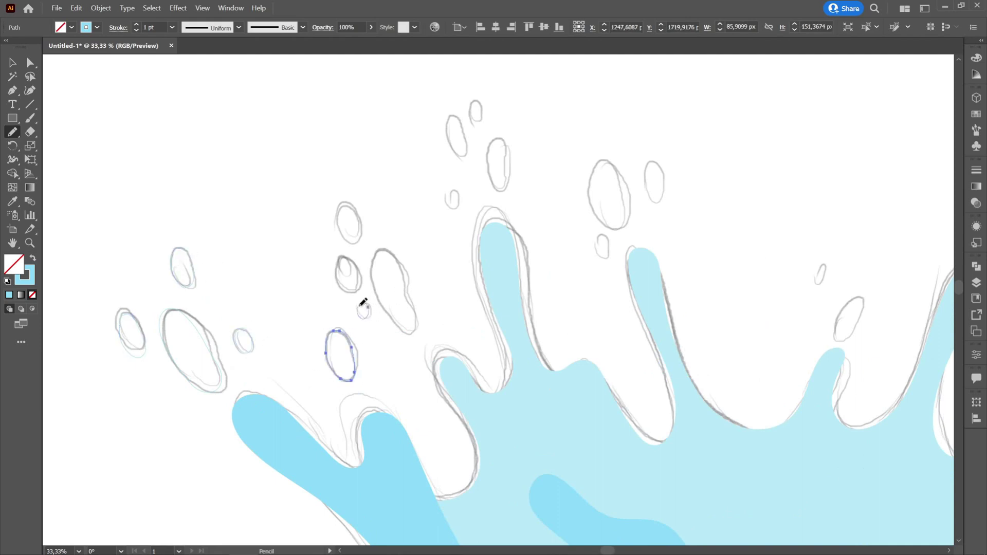
pyautogui.moveTo(403, 257); pyautogui.dragTo(358, 278)
pyautogui.moveTo(350, 203); pyautogui.dragTo(356, 210)
# Trace the droplet cluster above the tallest left spike with the Pencil tool.
pyautogui.moveTo(448, 189); pyautogui.dragTo(447, 191)
pyautogui.moveTo(482, 163); pyautogui.dragTo(484, 157)
pyautogui.moveTo(462, 123); pyautogui.dragTo(459, 122)
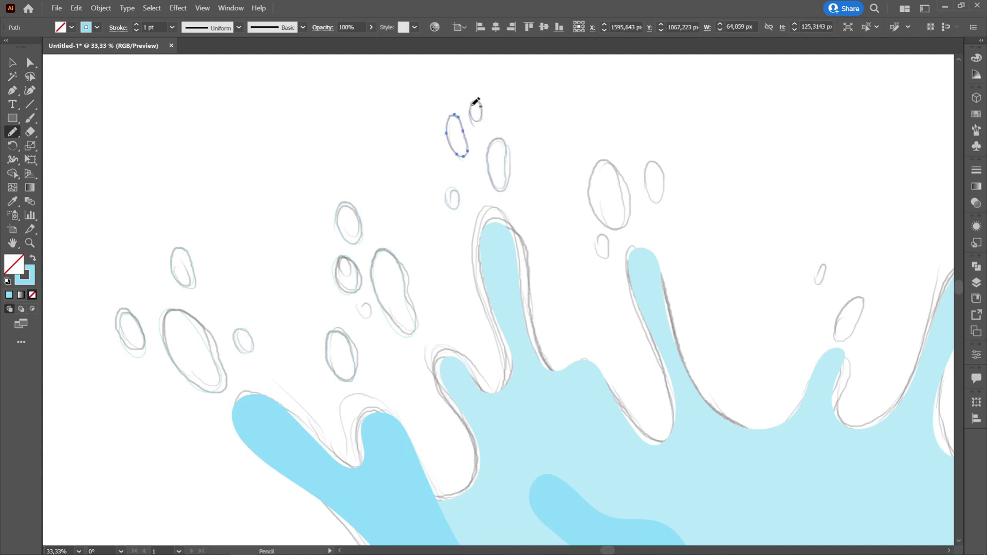
pyautogui.scroll(2, 520, 97)
pyautogui.scroll(5, 242, 430)
pyautogui.moveTo(435, 198)
pyautogui.mouseDown()
pyautogui.moveTo(451, 194)
pyautogui.moveTo(434, 196)
pyautogui.mouseUp()
# Trace the three droplets above the second tall back spike with the Pencil tool.
pyautogui.hscroll(5, 517, 365)
pyautogui.scroll(-3, 517, 365)
pyautogui.moveTo(537, 384); pyautogui.dragTo(554, 360)
pyautogui.moveTo(545, 211)
pyautogui.mouseDown()
pyautogui.moveTo(602, 293)
pyautogui.moveTo(552, 212)
pyautogui.mouseUp()
pyautogui.moveTo(654, 289); pyautogui.dragTo(648, 208)
# Trace the droplets above the short middle spike and the tall right back spike with the Pencil tool.
pyautogui.scroll(-3, 629, 225)
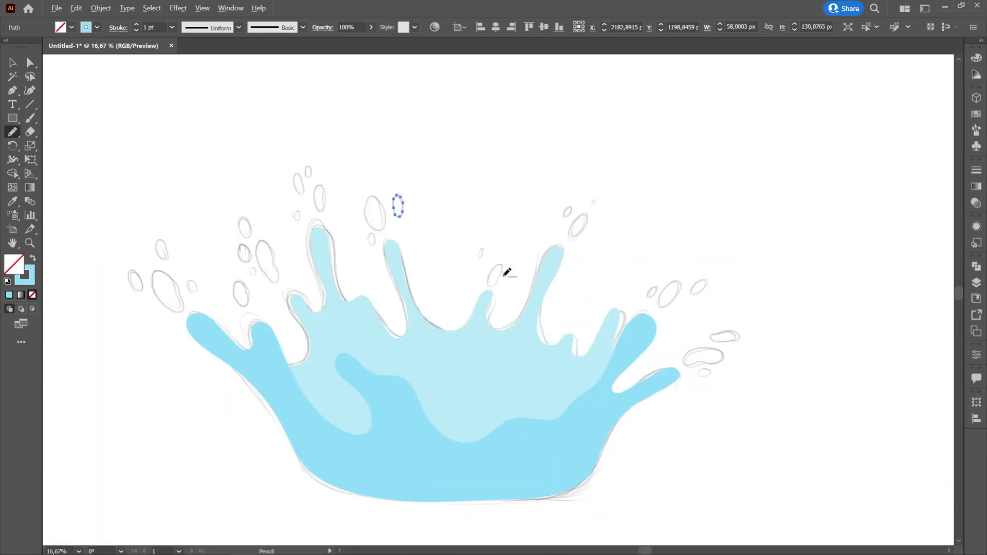
pyautogui.scroll(3, 507, 269)
pyautogui.moveTo(398, 217); pyautogui.dragTo(393, 220)
pyautogui.moveTo(448, 264)
pyautogui.mouseDown()
pyautogui.moveTo(420, 292)
pyautogui.moveTo(429, 265)
pyautogui.mouseUp()
pyautogui.moveTo(712, 121)
pyautogui.mouseDown()
pyautogui.moveTo(707, 145)
pyautogui.moveTo(704, 115)
pyautogui.moveTo(668, 95)
pyautogui.mouseUp()
pyautogui.moveTo(732, 69); pyautogui.dragTo(738, 67)
# Trace the three droplets above the upper right arm of the front splash with the Pencil tool.
pyautogui.hscroll(5, 733, 381)
pyautogui.scroll(1, 733, 381)
pyautogui.hscroll(2, 732, 381)
pyautogui.scroll(-1, 733, 381)
pyautogui.moveTo(455, 310); pyautogui.dragTo(452, 309)
pyautogui.moveTo(521, 287); pyautogui.dragTo(524, 287)
pyautogui.moveTo(591, 284); pyautogui.dragTo(590, 282)
# Trace the three droplets beyond the lower right arm with the Pencil tool and view the whole artwork.
pyautogui.scroll(-4, 517, 306)
pyautogui.moveTo(516, 306); pyautogui.dragTo(546, 301)
pyautogui.moveTo(607, 256)
pyautogui.mouseDown()
pyautogui.moveTo(569, 263)
pyautogui.moveTo(605, 257)
pyautogui.mouseUp()
pyautogui.moveTo(547, 368)
pyautogui.mouseDown()
pyautogui.moveTo(534, 362)
pyautogui.moveTo(546, 368)
pyautogui.mouseUp()
pyautogui.scroll(-3, 549, 276)
pyautogui.hotkey('ctrl', '0')
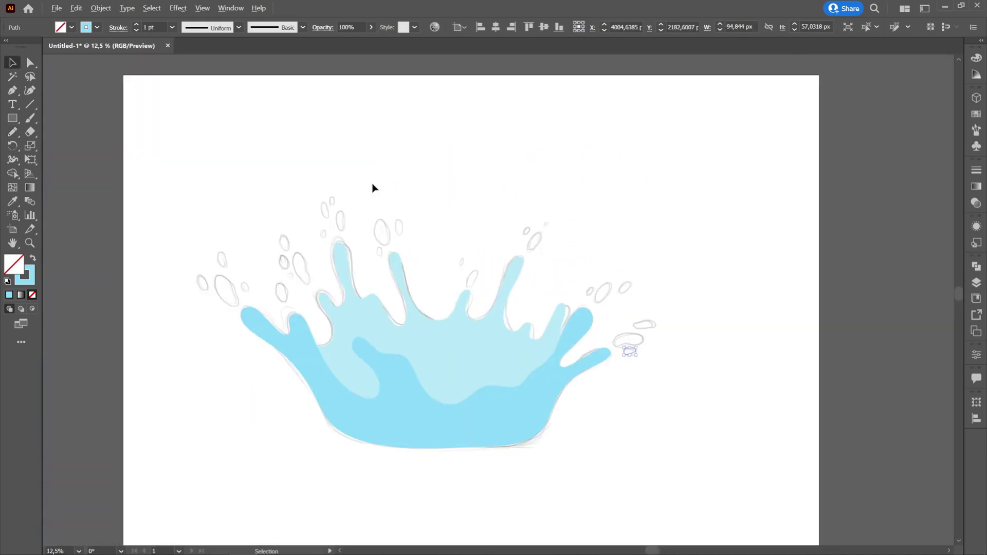
# Fill the traced droplets with the front splash's blue and recolour those above the back spikes with the back splash's lighter blue.
pyautogui.press('v')
pyautogui.click(533, 401)
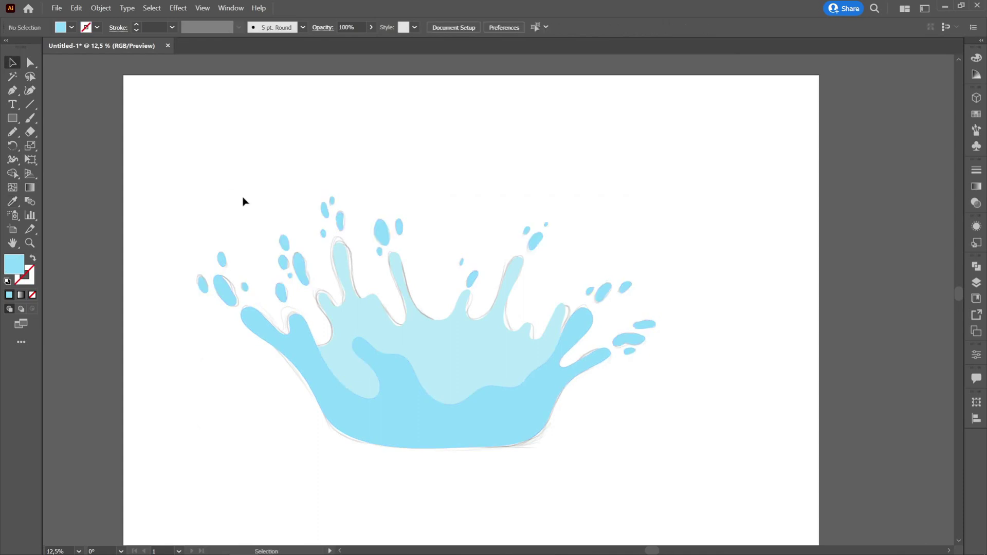
pyautogui.keyDown('shift'); pyautogui.click(284, 241); pyautogui.keyUp('shift')
pyautogui.keyDown('shift'); pyautogui.click(381, 232); pyautogui.keyUp('shift')
pyautogui.keyDown('shift'); pyautogui.click(472, 278); pyautogui.keyUp('shift')
pyautogui.keyDown('shift'); pyautogui.click(535, 240); pyautogui.keyUp('shift')
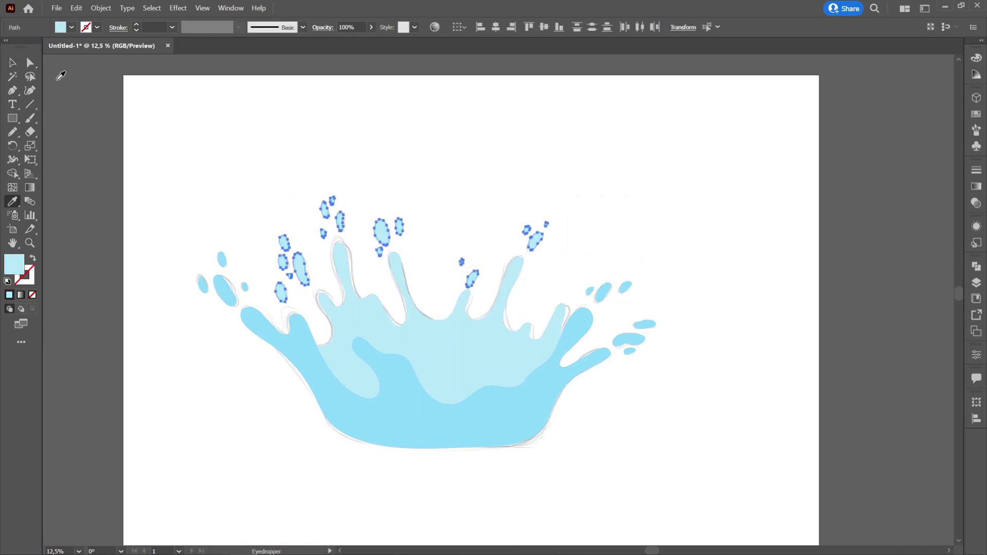
pyautogui.click(92, 88)
# Unlock the pencil sketch beneath the artwork and delete it.
pyautogui.scroll(-1, 331, 210)
pyautogui.click(101, 8)
pyautogui.click(132, 94)
pyautogui.moveTo(304, 131)
pyautogui.mouseDown()
pyautogui.moveTo(736, 210)
pyautogui.moveTo(408, 248)
pyautogui.mouseUp()
pyautogui.scroll(1, 408, 248)
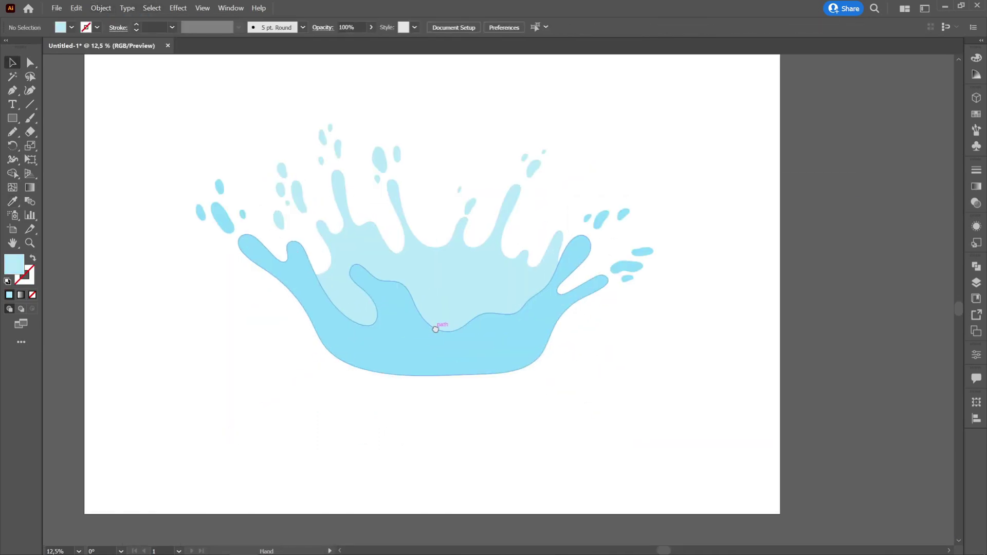
pyautogui.hscroll(-1, 480, 341)
pyautogui.scroll(1, 483, 340)
pyautogui.scroll(3, 483, 340)
pyautogui.hscroll(-2, 483, 340)
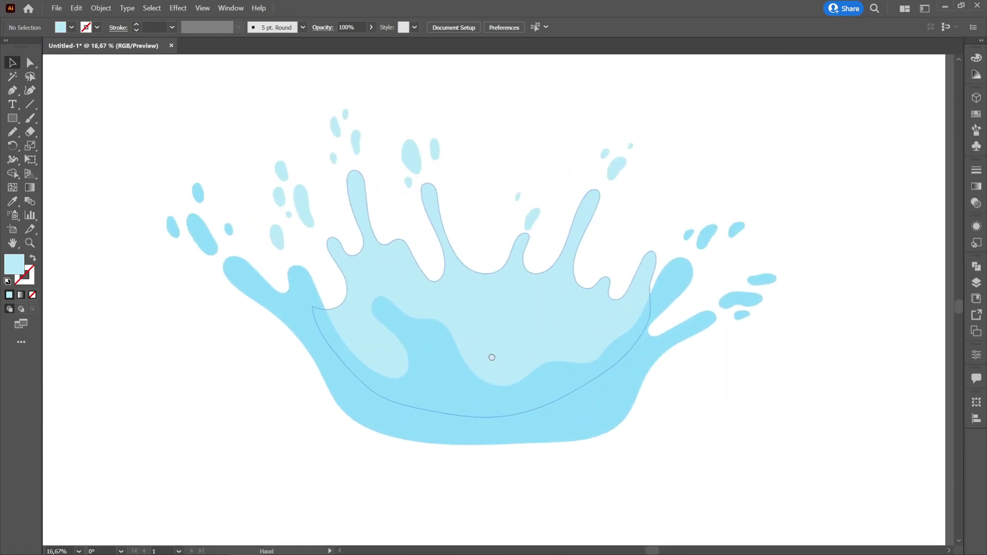
# Draw a closed shadow shape around the base of the front splash with the Pencil tool, extending past its lower edge.
pyautogui.click(12, 132)
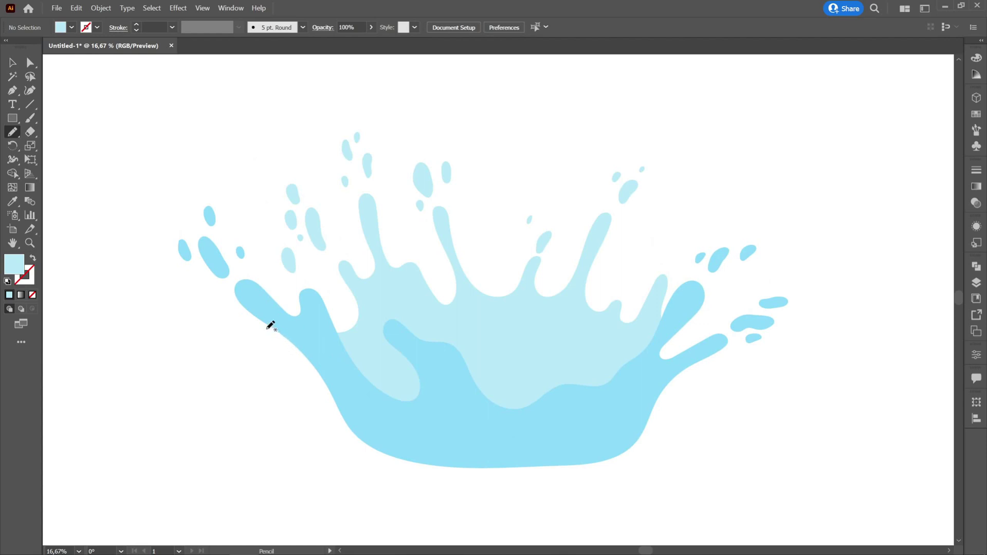
pyautogui.moveTo(274, 329); pyautogui.dragTo(335, 369)
pyautogui.moveTo(370, 415)
pyautogui.mouseDown()
pyautogui.moveTo(384, 429)
pyautogui.moveTo(451, 444)
pyautogui.moveTo(627, 426)
pyautogui.mouseUp()
pyautogui.moveTo(702, 353)
pyautogui.mouseDown()
pyautogui.moveTo(728, 348)
pyautogui.moveTo(729, 371)
pyautogui.moveTo(598, 500)
pyautogui.moveTo(338, 505)
pyautogui.moveTo(233, 368)
pyautogui.moveTo(264, 310)
pyautogui.mouseUp()
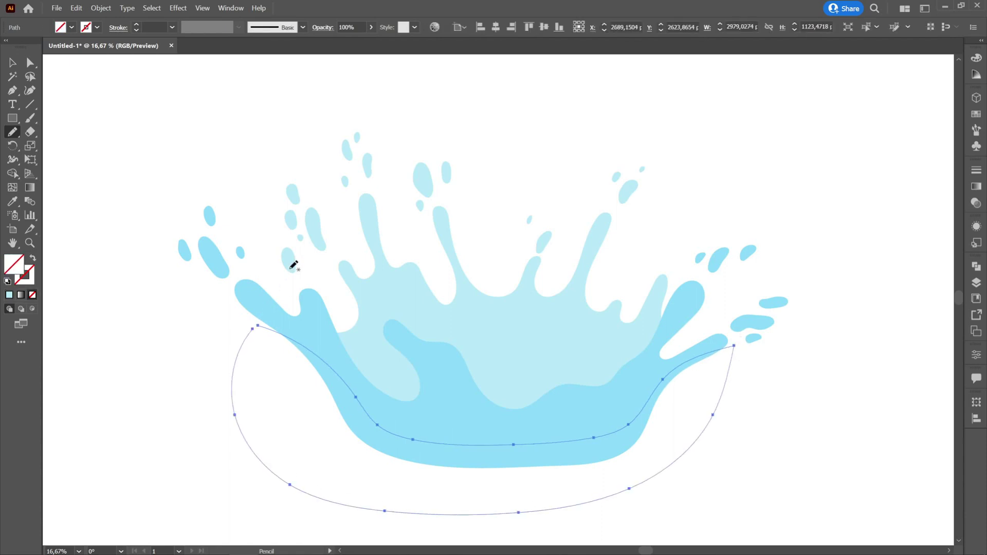
# Fill the shadow shape with a dark, muted blue and no stroke.
pyautogui.press('i')
pyautogui.click(268, 305)
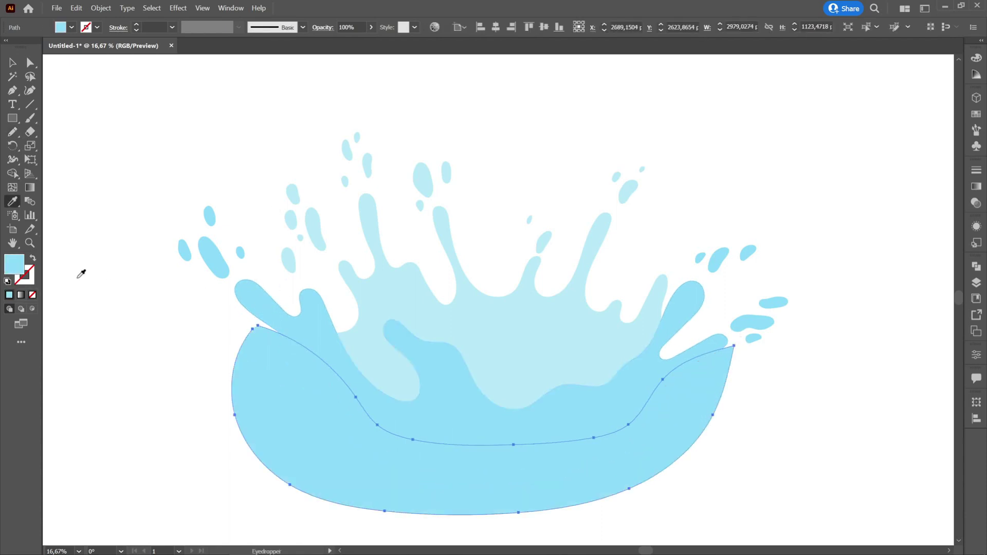
pyautogui.doubleClick(19, 267)
pyautogui.click(447, 260)
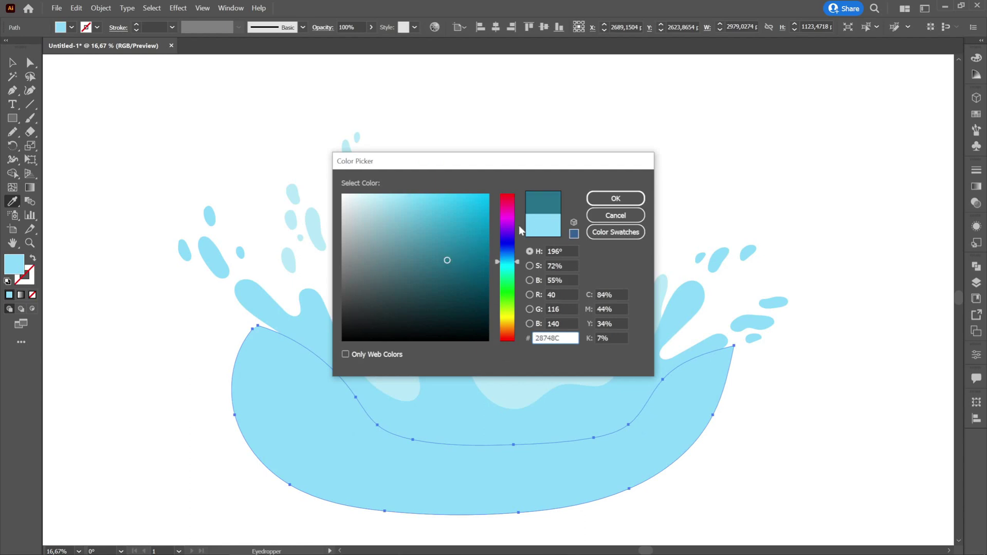
pyautogui.click(508, 260)
pyautogui.click(616, 199)
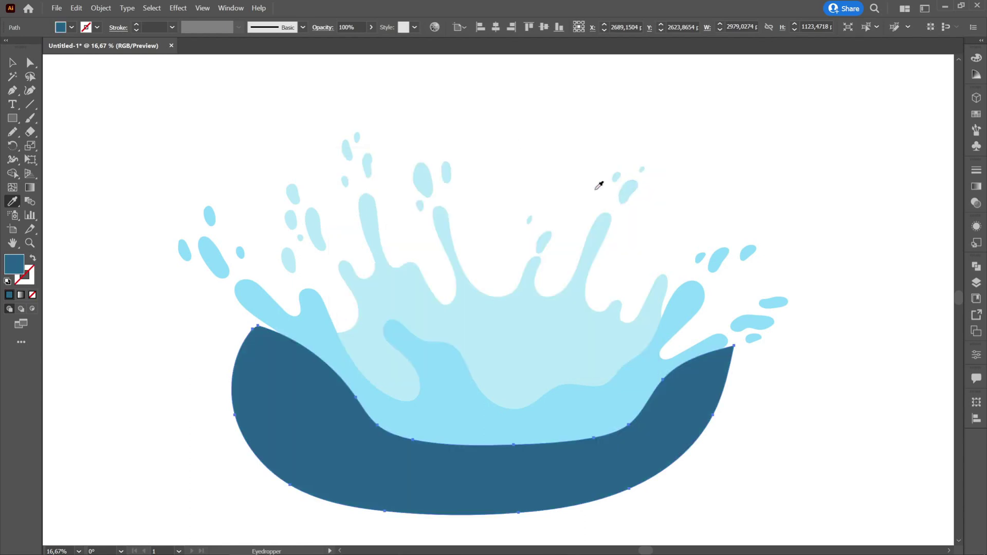
# Set the dark blue shadow shape's opacity to 15%.
pyautogui.click(12, 63)
pyautogui.click(118, 114)
pyautogui.click(282, 363)
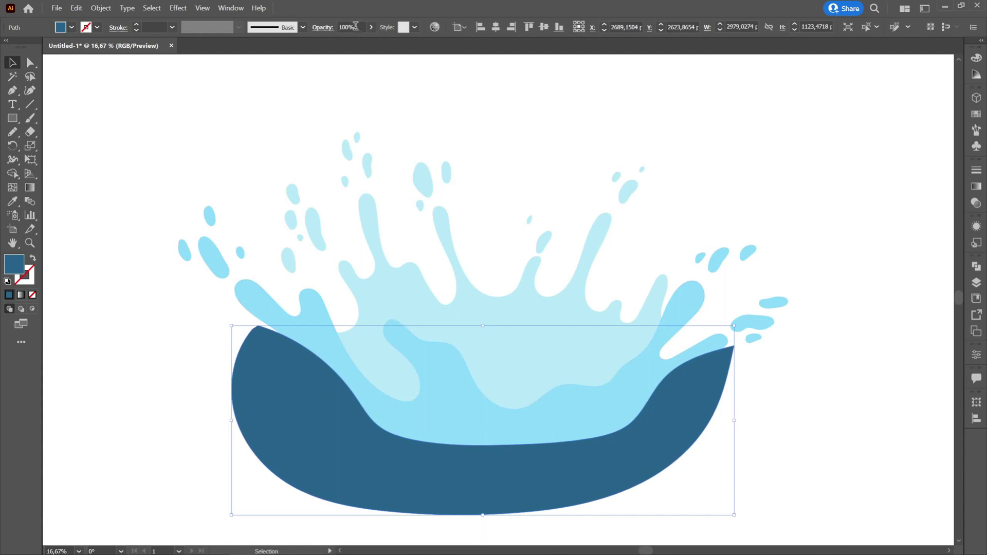
pyautogui.click(338, 42)
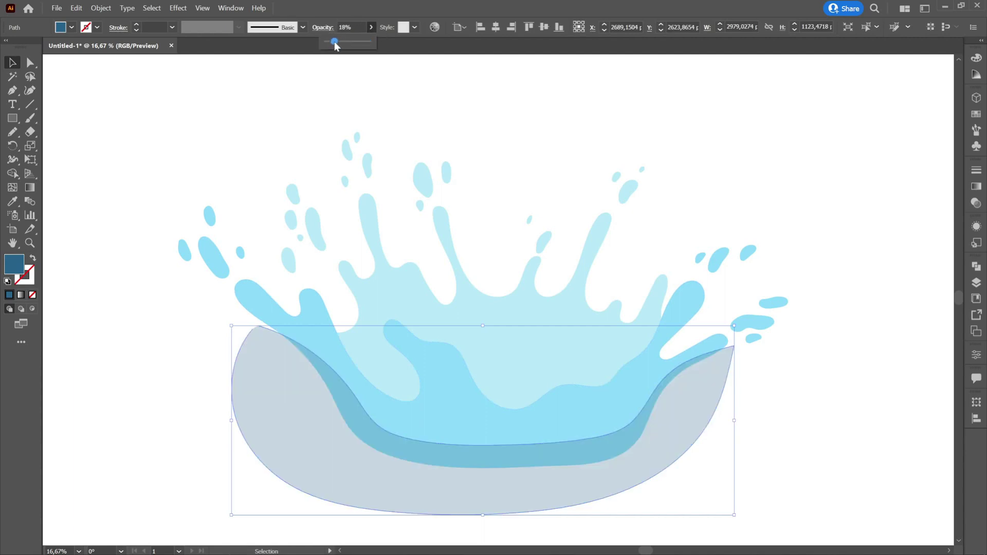
pyautogui.click(353, 26)
# Trim away the part of the shadow shape lying outside the front splash with the Shape Builder tool.
pyautogui.keyDown('shift'); pyautogui.click(317, 316); pyautogui.keyUp('shift')
pyautogui.click(12, 173)
pyautogui.keyDown('alt'); pyautogui.click(278, 375); pyautogui.keyUp('alt')
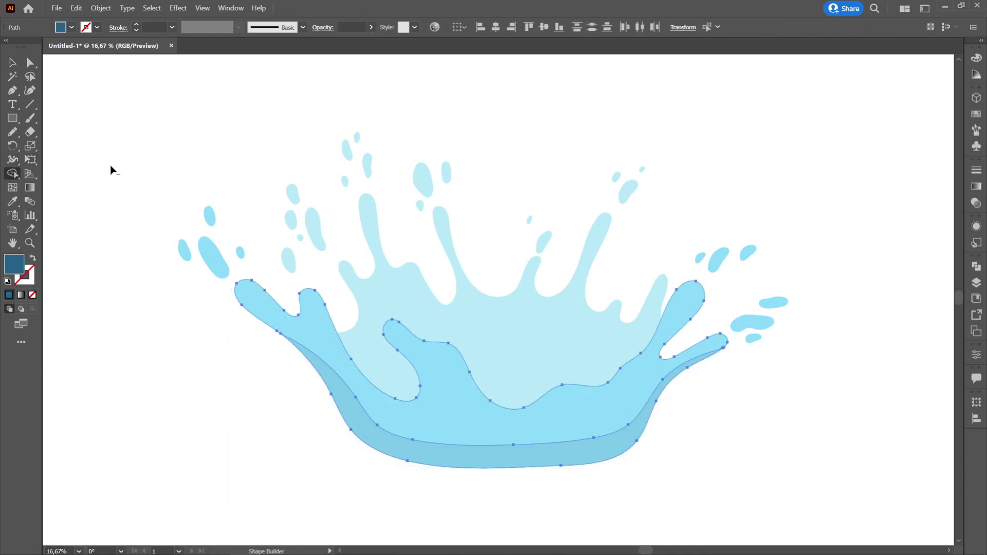
pyautogui.press('v')
pyautogui.click(114, 112)
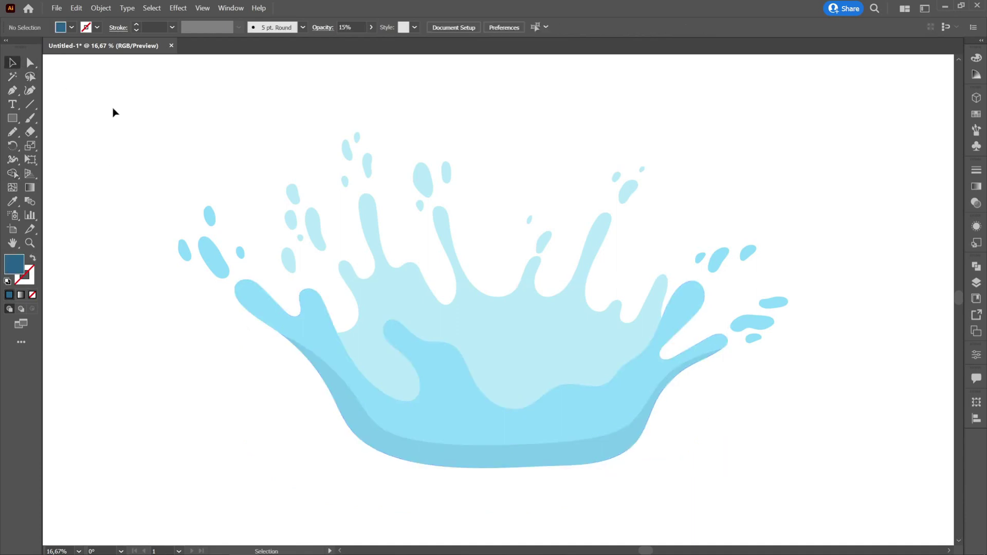
# Draw a closed highlight shape with the Pencil tool, its lower edge running just inside the front splash's upper rim.
pyautogui.click(13, 131)
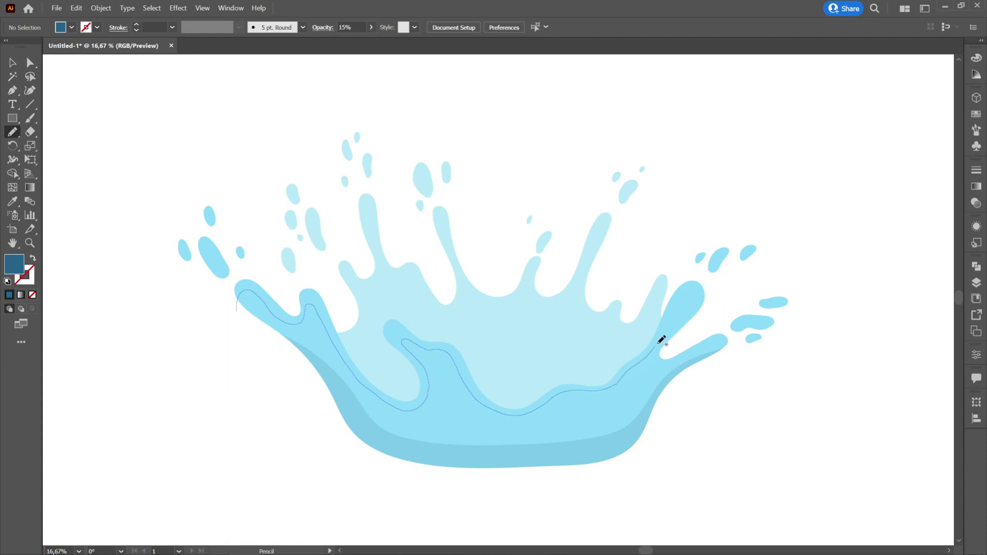
pyautogui.moveTo(716, 282)
pyautogui.mouseDown()
pyautogui.moveTo(687, 256)
pyautogui.moveTo(272, 231)
pyautogui.moveTo(222, 285)
pyautogui.moveTo(245, 310)
pyautogui.mouseUp()
pyautogui.press('/')
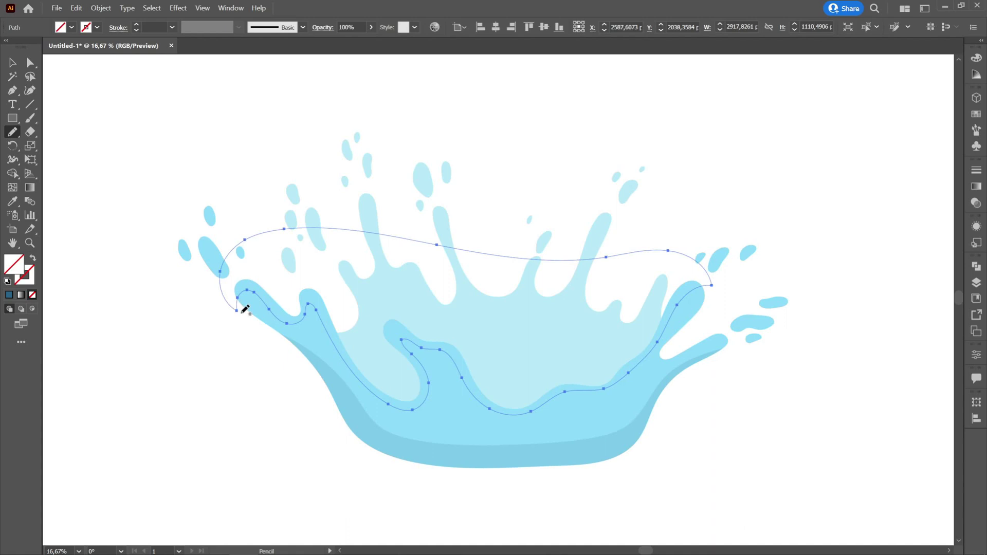
# Fill the rim highlight shape with white and set its opacity to 50%.
pyautogui.click(13, 201)
pyautogui.click(297, 289)
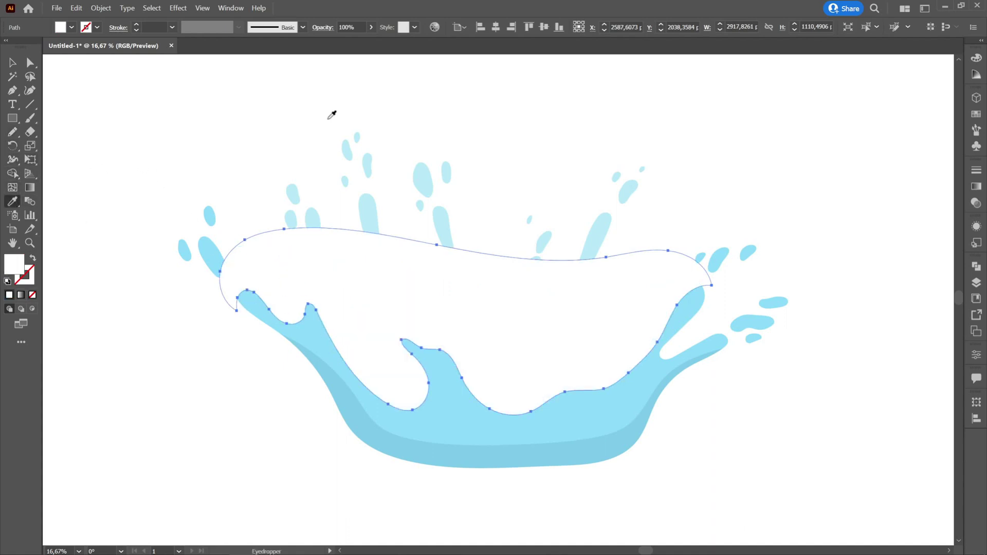
pyautogui.click(371, 26)
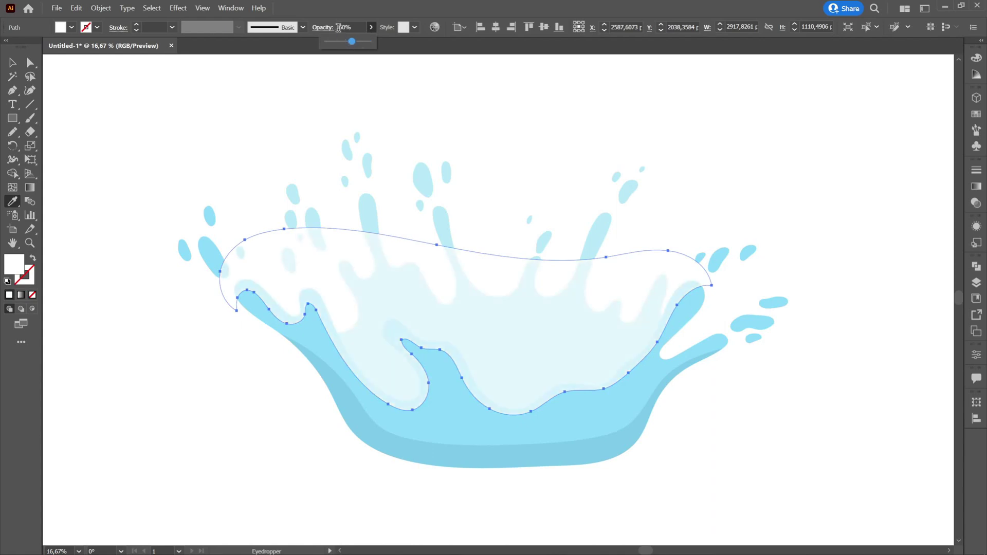
pyautogui.click(355, 26)
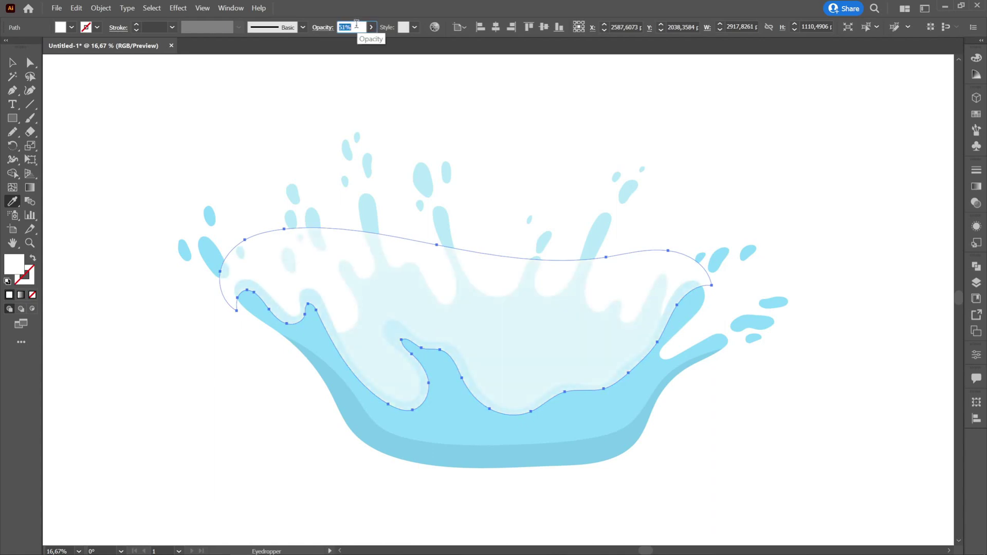
# Trim away the part of the white highlight lying outside the front splash with the Shape Builder tool.
pyautogui.click(12, 62)
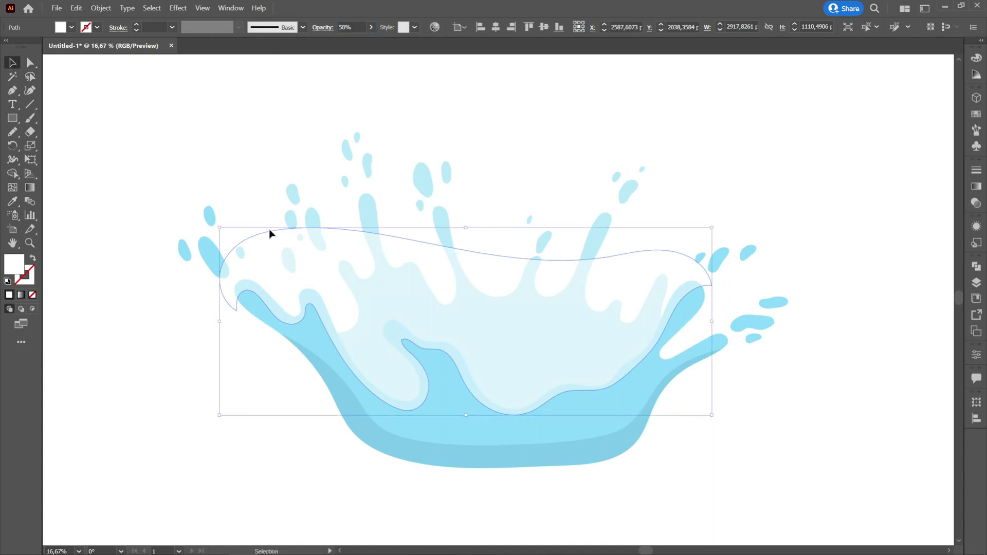
pyautogui.keyDown('shift'); pyautogui.click(249, 311); pyautogui.keyUp('shift')
pyautogui.hotkey('shift', 'm')
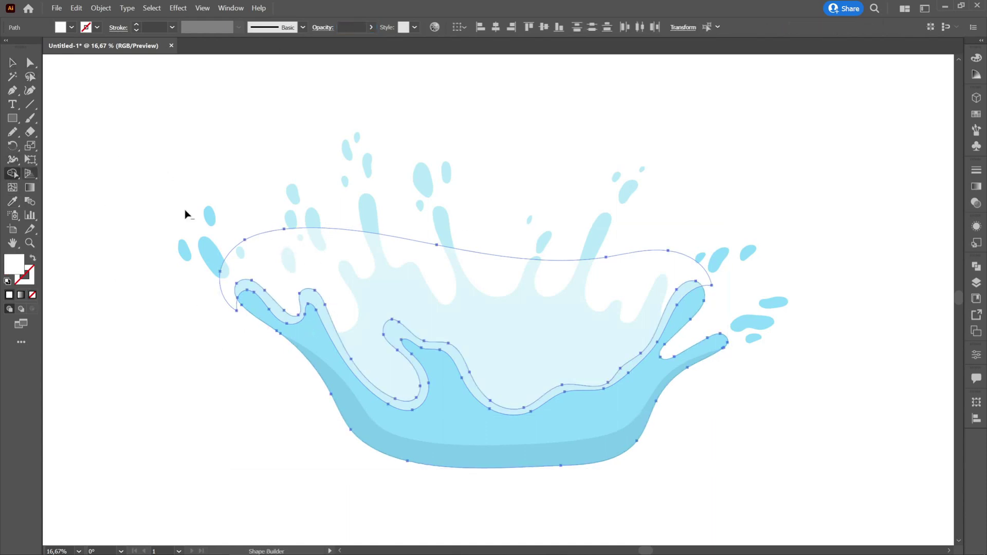
pyautogui.keyDown('alt'); pyautogui.click(319, 259); pyautogui.keyUp('alt')
pyautogui.click(13, 62)
pyautogui.click(179, 110)
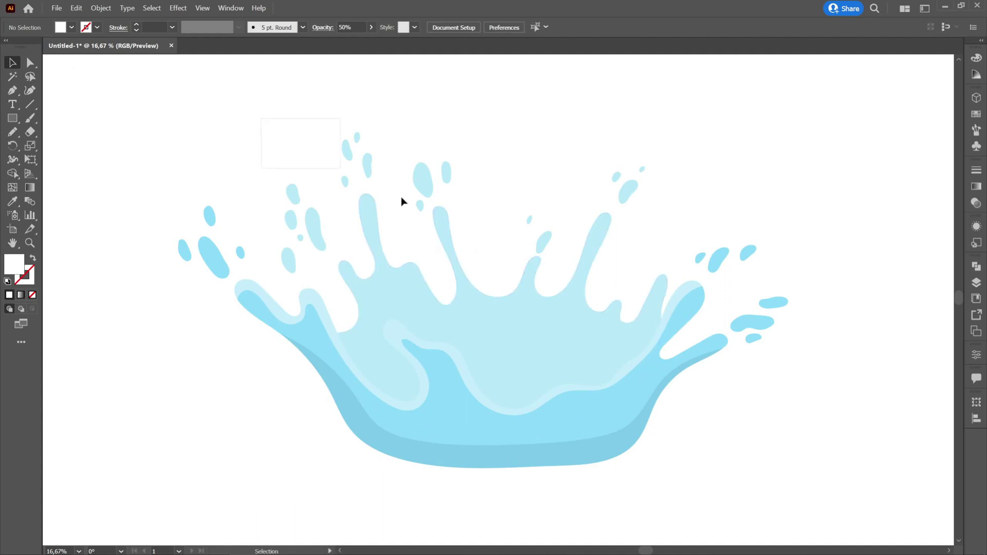
# Recolour the back splash and its droplets with a slightly duller light blue.
pyautogui.moveTo(504, 248); pyautogui.dragTo(664, 280)
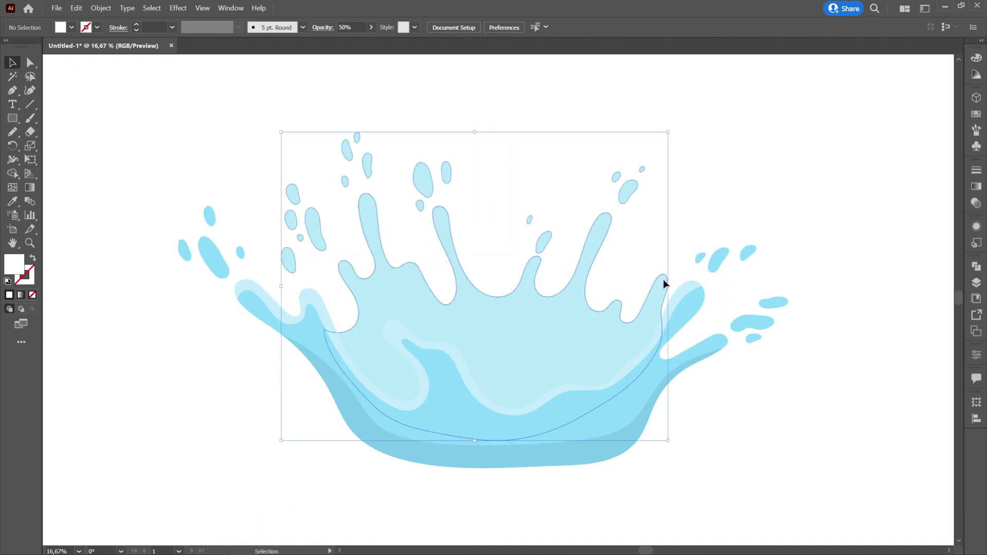
pyautogui.doubleClick(30, 262)
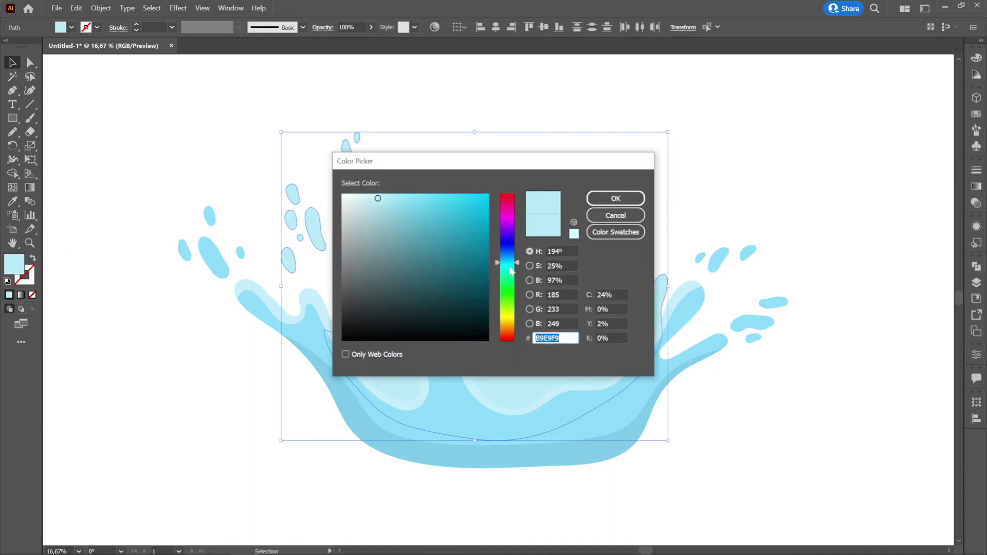
pyautogui.click(615, 200)
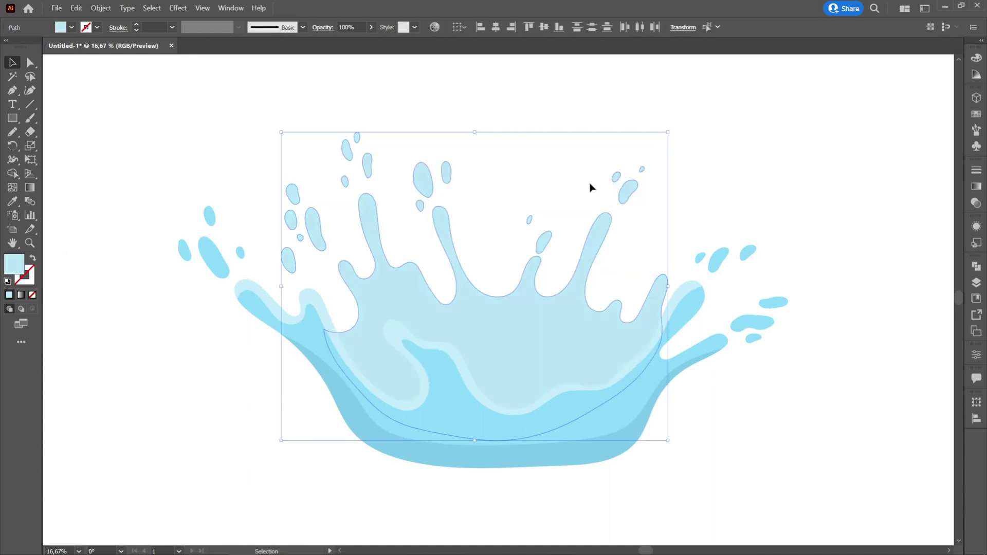
pyautogui.click(543, 135)
# Draw a closed highlight shape over the back spikes with the Pencil tool, following just inside the back splash's upper edge.
pyautogui.press('n')
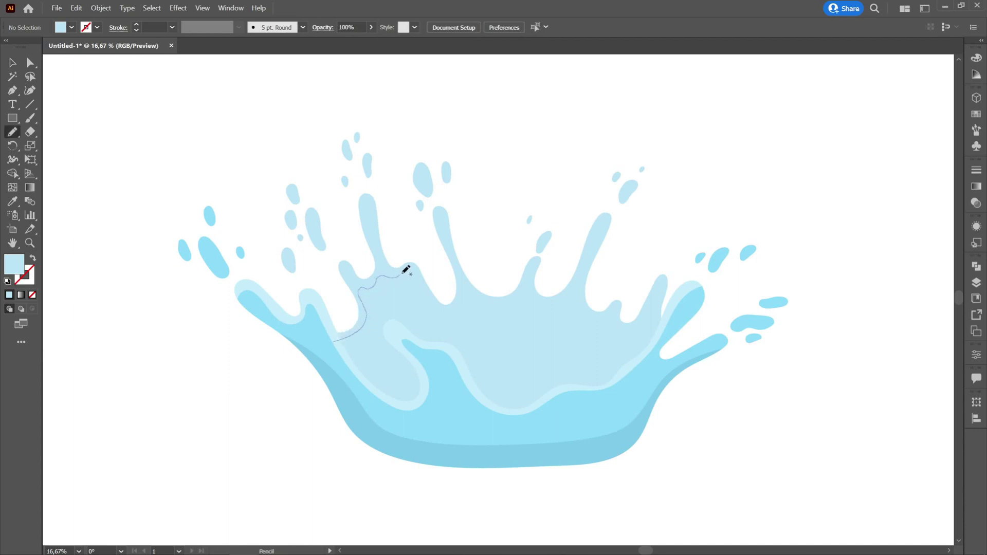
pyautogui.moveTo(436, 307); pyautogui.dragTo(460, 299)
pyautogui.moveTo(523, 291); pyautogui.dragTo(553, 300)
pyautogui.moveTo(664, 284)
pyautogui.mouseDown()
pyautogui.moveTo(696, 213)
pyautogui.moveTo(593, 134)
pyautogui.moveTo(420, 86)
pyautogui.moveTo(277, 124)
pyautogui.moveTo(178, 328)
pyautogui.moveTo(304, 359)
pyautogui.moveTo(334, 340)
pyautogui.mouseUp()
# Trim the white highlight to the back splash's outline with the Shape Builder tool.
pyautogui.hotkey('shift', 'm')
pyautogui.moveTo(367, 216); pyautogui.dragTo(599, 231)
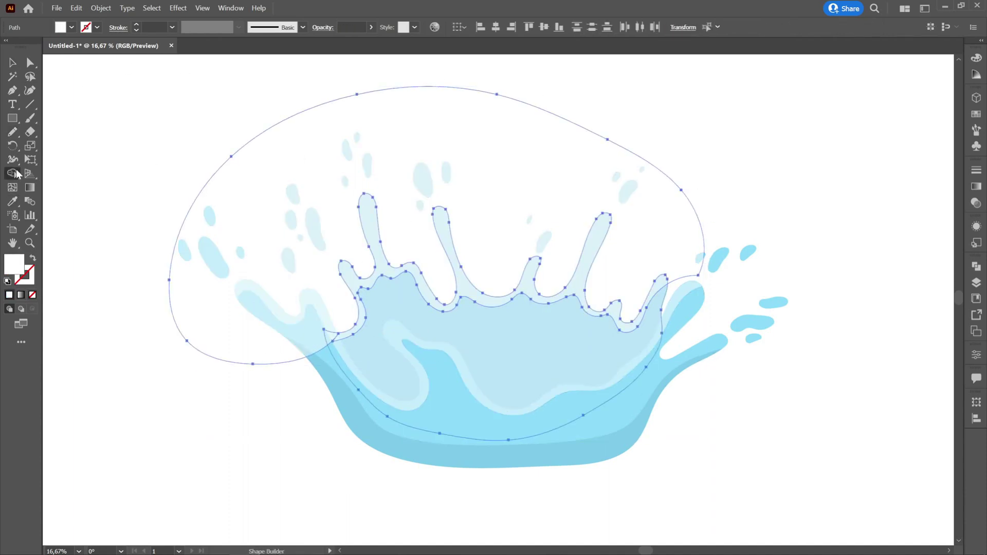
pyautogui.click(14, 63)
# Divide the overlapping left end of the back splash's highlight with Pathfinder.
pyautogui.hotkey('shift', 'ctrl', 'F9')
pyautogui.scroll(4, 357, 337)
pyautogui.press('a')
pyautogui.click(234, 369)
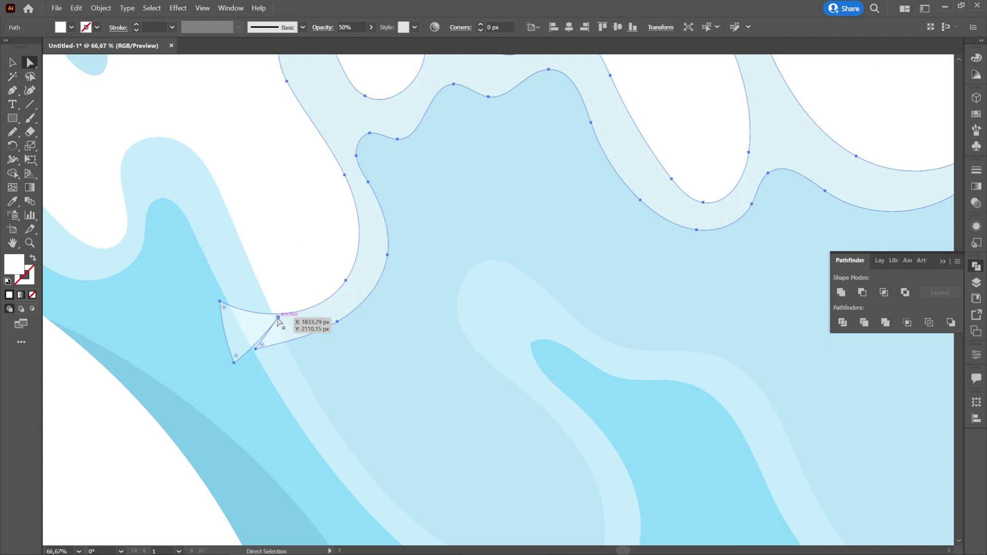
pyautogui.click(841, 322)
pyautogui.hotkey('ctrl', '0')
pyautogui.rightClick(419, 188)
pyautogui.click(437, 323)
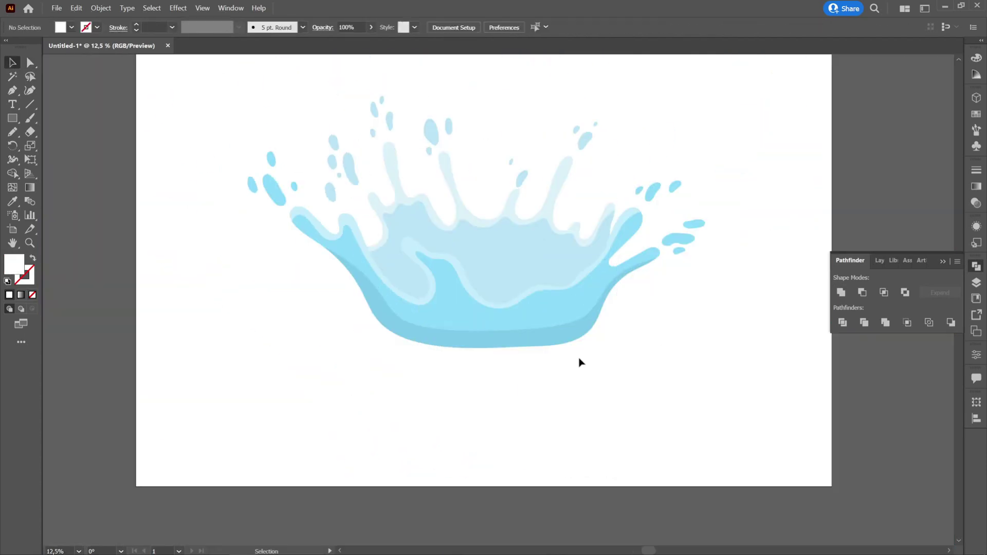
# Recolour the front splash with a slightly duller blue and match the droplets beside its arms to it.
pyautogui.click(438, 324)
pyautogui.doubleClick(14, 264)
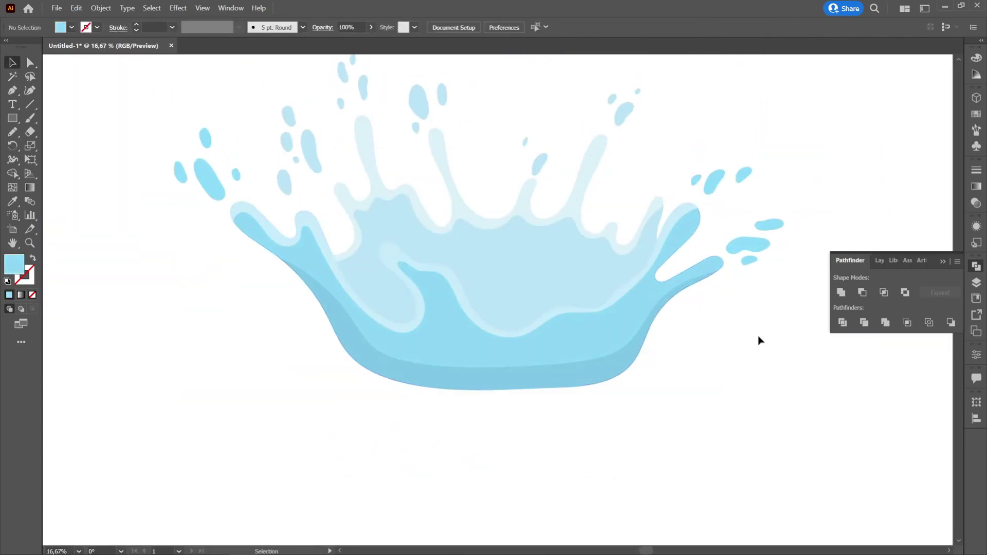
pyautogui.moveTo(586, 203); pyautogui.dragTo(643, 264)
pyautogui.moveTo(67, 162); pyautogui.dragTo(150, 231)
pyautogui.press('i')
pyautogui.click(13, 62)
pyautogui.hotkey('ctrl', 'shift', 'a')
# Draw a wavy dark blue shading shape inside the back splash with the Pencil tool and set its opacity to 5%.
pyautogui.hscroll(-3, 610, 185)
pyautogui.press('n')
pyautogui.scroll(-2, 604, 183)
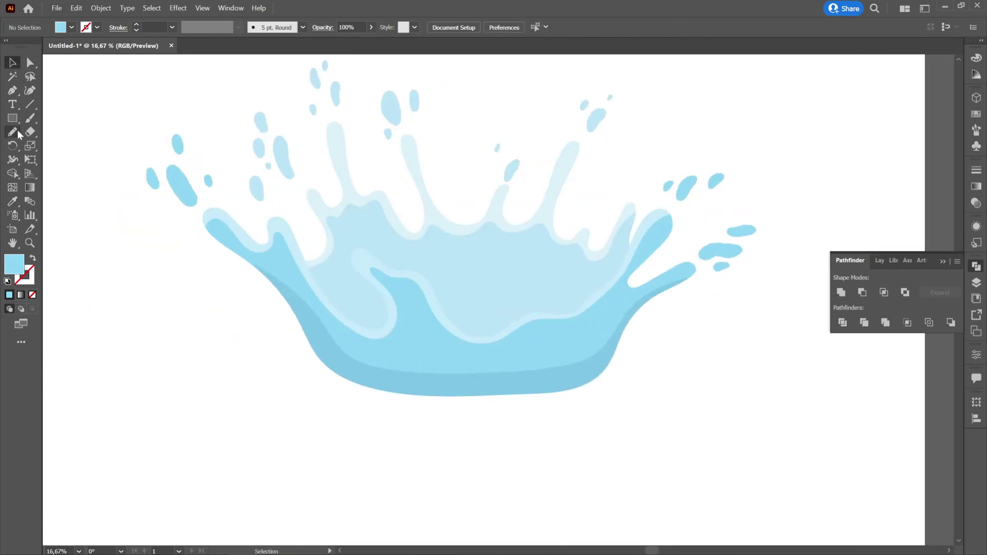
pyautogui.scroll(3, 771, 231)
pyautogui.click(943, 261)
pyautogui.moveTo(316, 338)
pyautogui.mouseDown()
pyautogui.moveTo(335, 350)
pyautogui.moveTo(414, 322)
pyautogui.moveTo(526, 339)
pyautogui.moveTo(655, 313)
pyautogui.moveTo(551, 410)
pyautogui.moveTo(316, 338)
pyautogui.mouseUp()
pyautogui.press('v')
pyautogui.click(358, 26)
pyautogui.write('7')
pyautogui.press('Return')
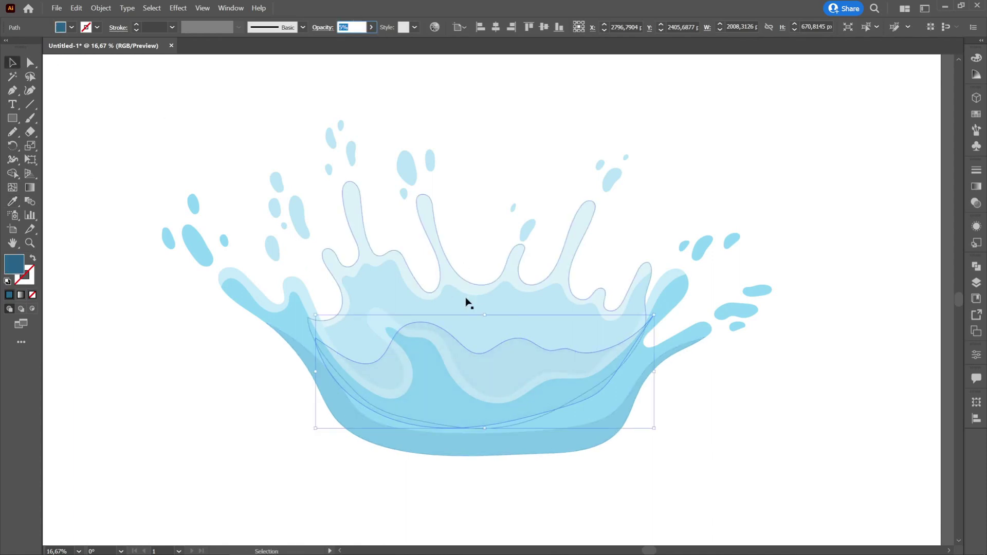
pyautogui.click(757, 421)
# Draw a second wavy shading shape lower inside the back splash and give it the first one's appearance with the Eyedropper.
pyautogui.press('n')
pyautogui.moveTo(363, 383)
pyautogui.mouseDown()
pyautogui.moveTo(572, 364)
pyautogui.moveTo(361, 385)
pyautogui.mouseUp()
pyautogui.press('i')
pyautogui.click(418, 345)
pyautogui.press('v')
pyautogui.click(690, 456)
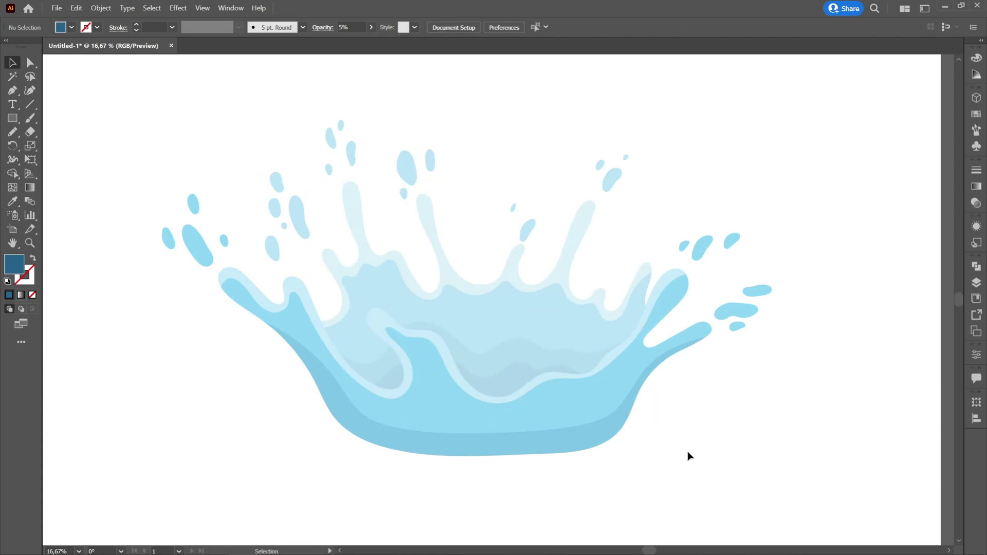
# Adjust the front splash's fill colour in the Color Picker to light blue #ACE0F9.
pyautogui.click(429, 396)
pyautogui.doubleClick(14, 264)
pyautogui.write('9CC7E8')
pyautogui.press('Return')
pyautogui.click(725, 379)
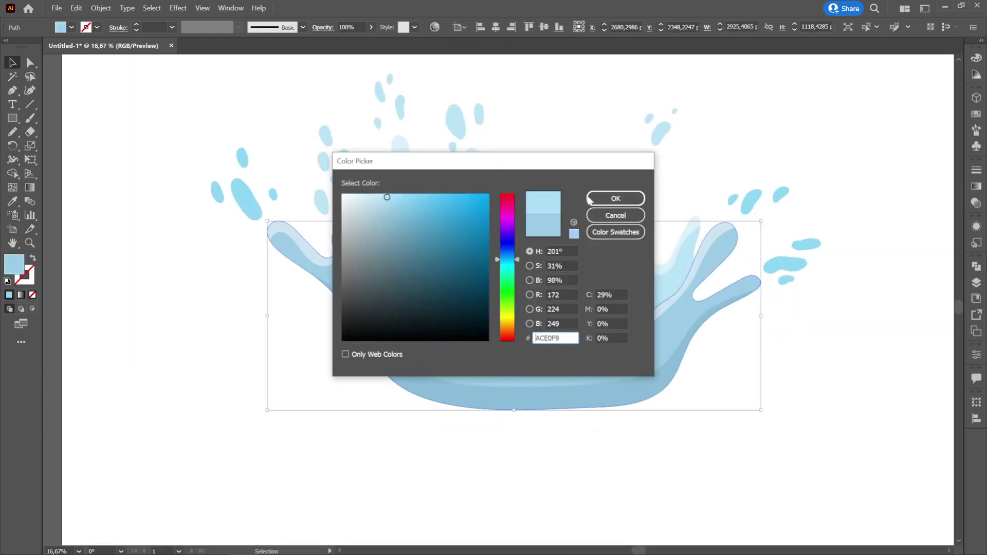
pyautogui.press('Return')
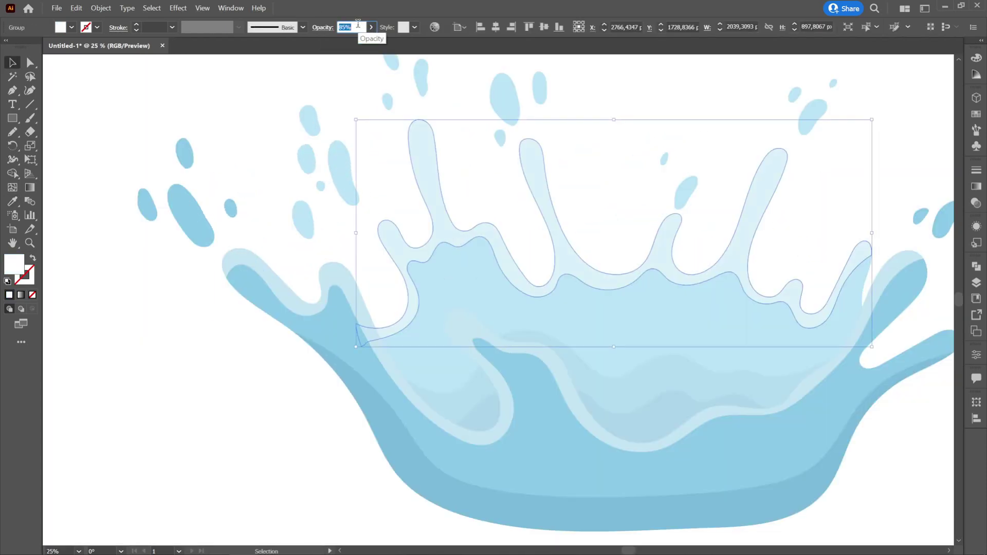
# Set the opacity of the white highlight on the back spikes to 30%.
pyautogui.rightClick(426, 125)
pyautogui.click(360, 27)
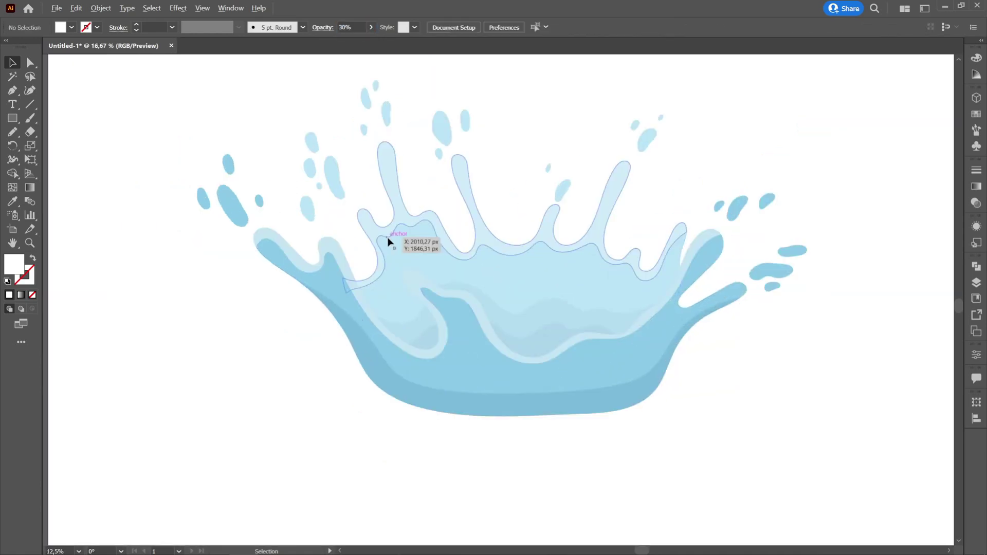
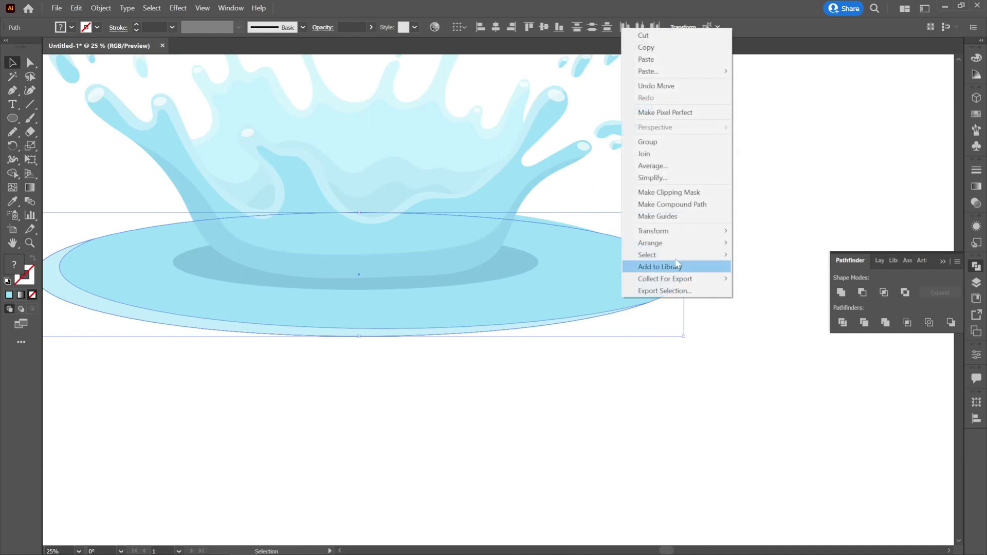
# Send the selected puddle ellipse and its light rim shape behind the splash.
pyautogui.click(771, 277)
pyautogui.click(720, 298)
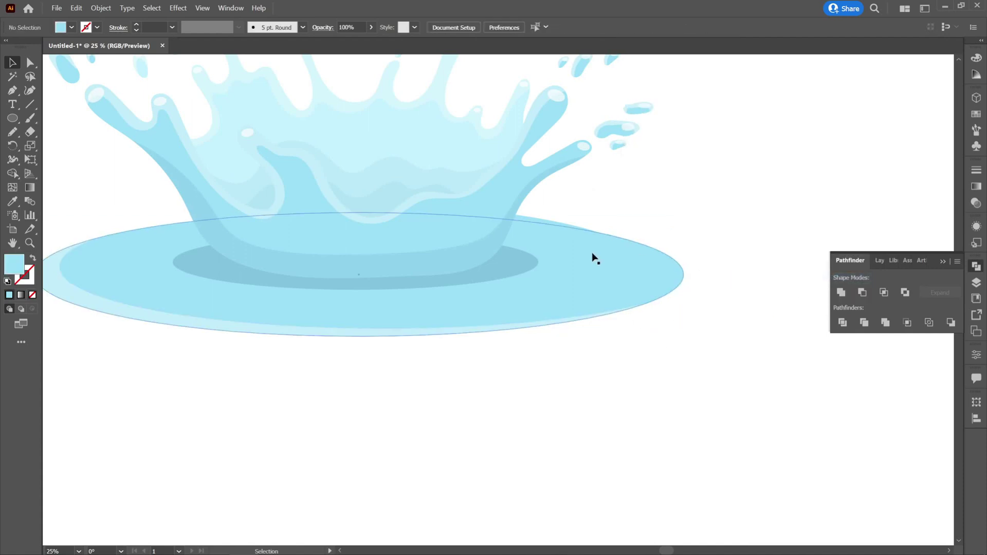
# Give the crescent on the puddle's right side the white 40% appearance of the left rim highlight with the Eyedropper.
pyautogui.click(612, 273)
pyautogui.click(12, 202)
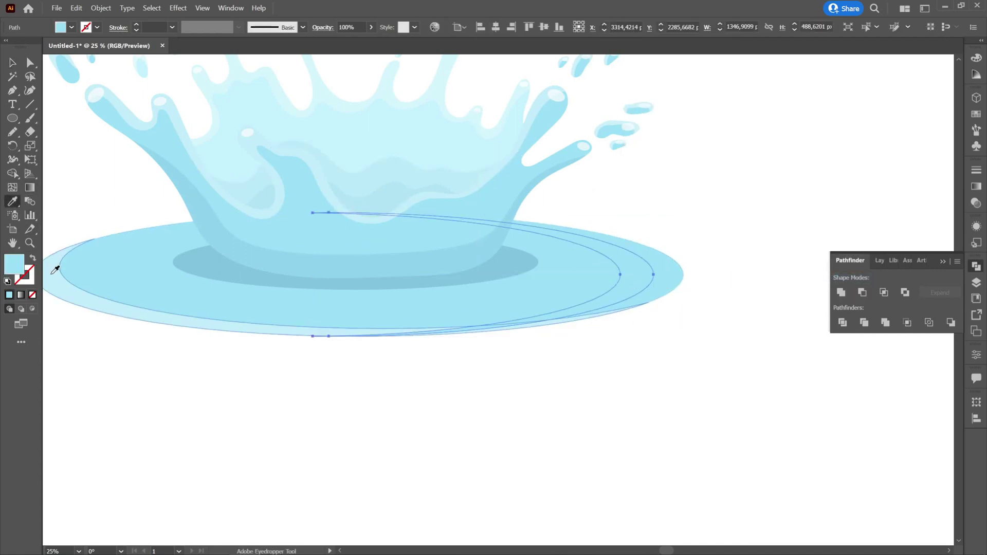
pyautogui.click(58, 263)
pyautogui.press('v')
# Flatten the white crescent to about 418 px high and position it just inside the puddle's right edge.
pyautogui.moveTo(482, 212); pyautogui.dragTo(484, 217)
pyautogui.moveTo(636, 281); pyautogui.dragTo(645, 278)
pyautogui.moveTo(498, 212); pyautogui.dragTo(505, 220)
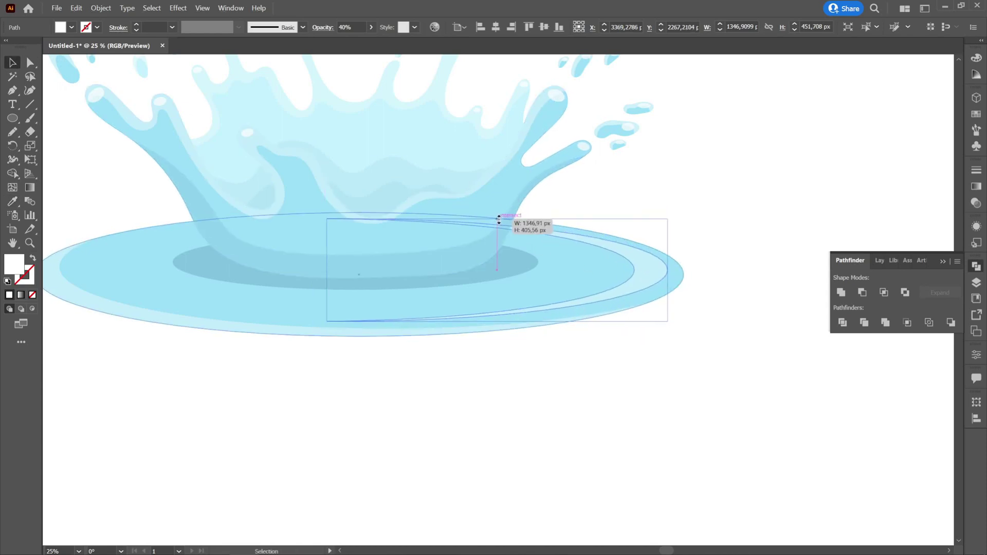
pyautogui.moveTo(654, 282); pyautogui.dragTo(658, 278)
pyautogui.click(705, 341)
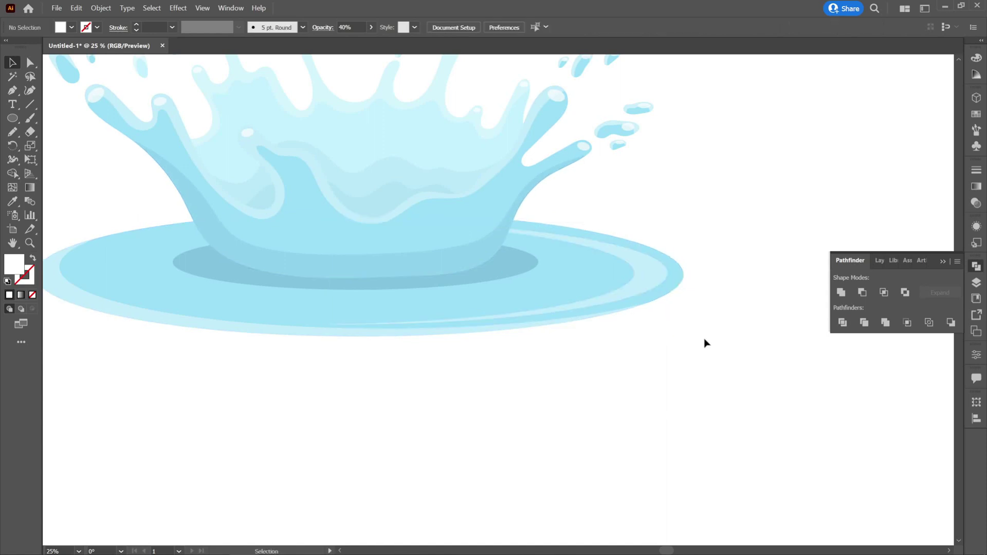
pyautogui.click(661, 279)
pyautogui.moveTo(499, 223); pyautogui.dragTo(498, 218)
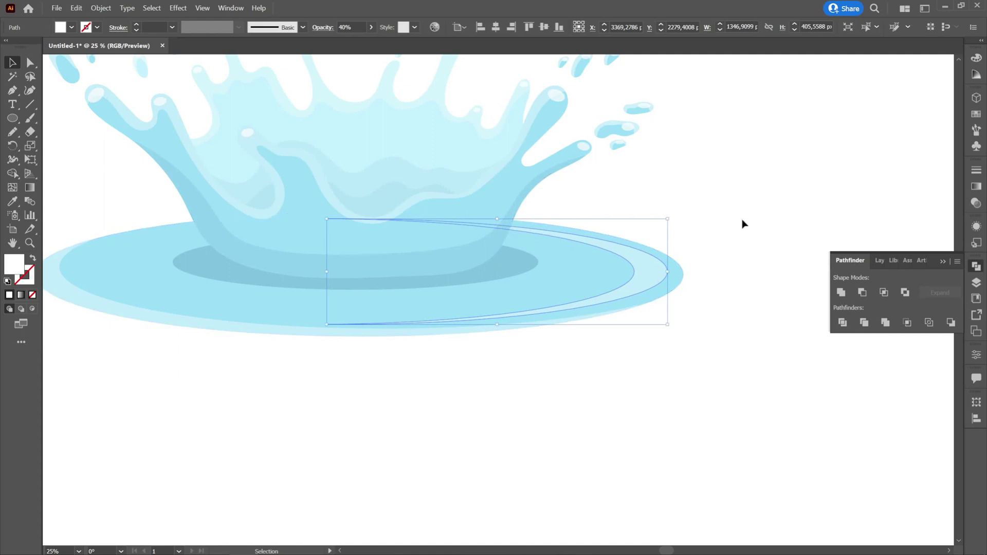
pyautogui.click(731, 216)
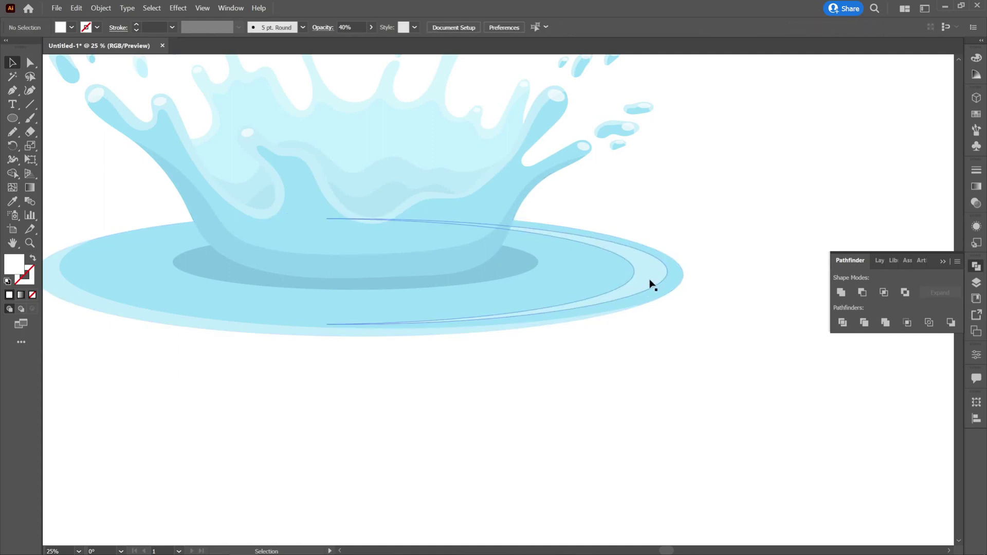
# Duplicate the white crescent toward the left half of the puddle and reflect the copy across the vertical axis.
pyautogui.moveTo(651, 284); pyautogui.dragTo(445, 282)
pyautogui.rightClick(445, 282)
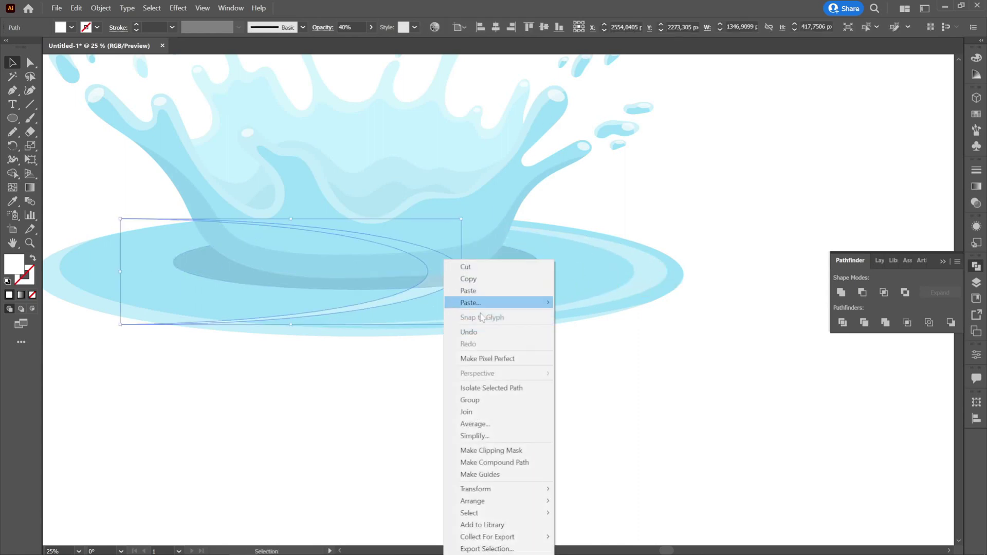
pyautogui.moveTo(507, 496)
pyautogui.click(625, 436)
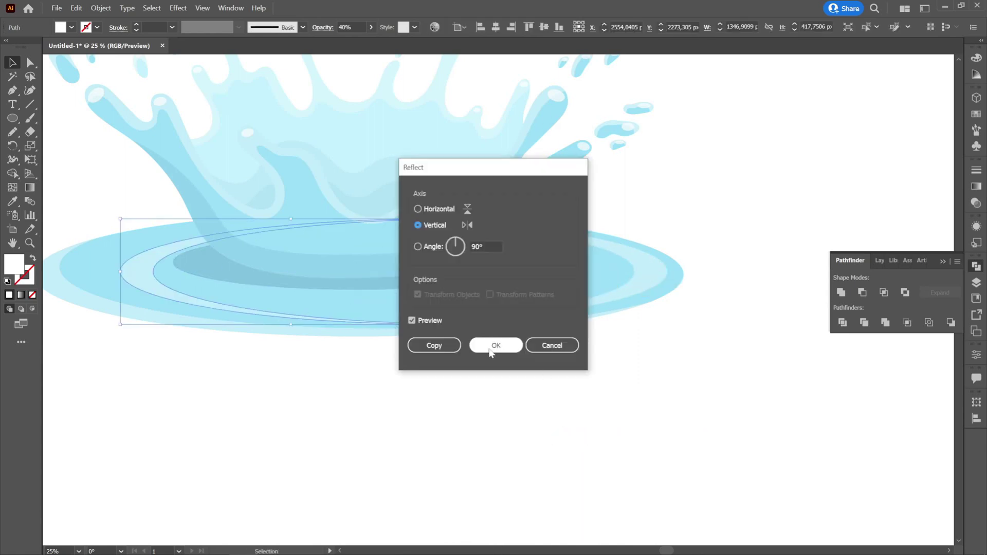
pyautogui.click(495, 345)
# Scale the mirrored crescent to about 1169 × 362 px and position it inside the puddle's left edge.
pyautogui.moveTo(143, 276); pyautogui.dragTo(99, 268)
pyautogui.moveTo(409, 209); pyautogui.dragTo(411, 218)
pyautogui.moveTo(111, 264); pyautogui.dragTo(109, 261)
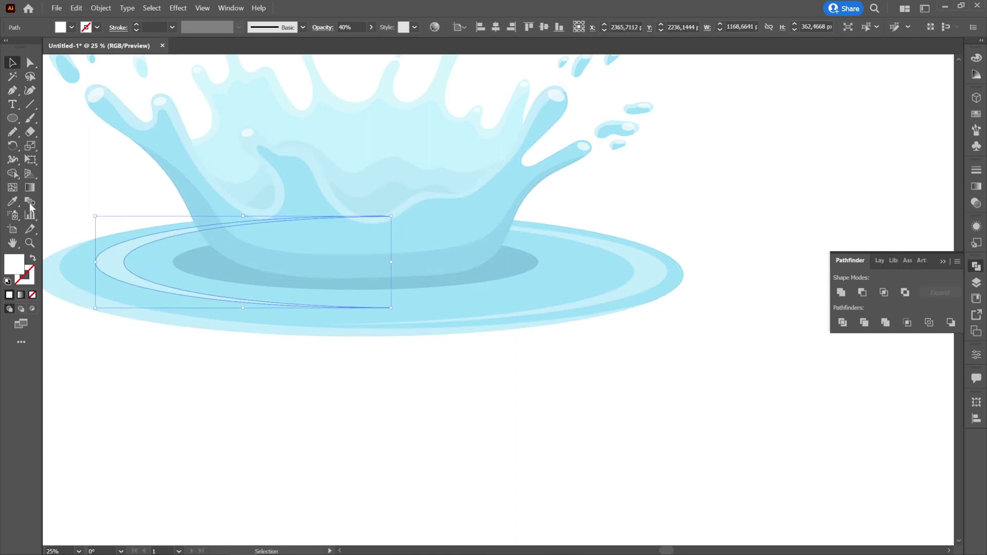
# Give the left crescent the dark blue 10% shading appearance with the Eyedropper.
pyautogui.click(12, 201)
pyautogui.click(297, 260)
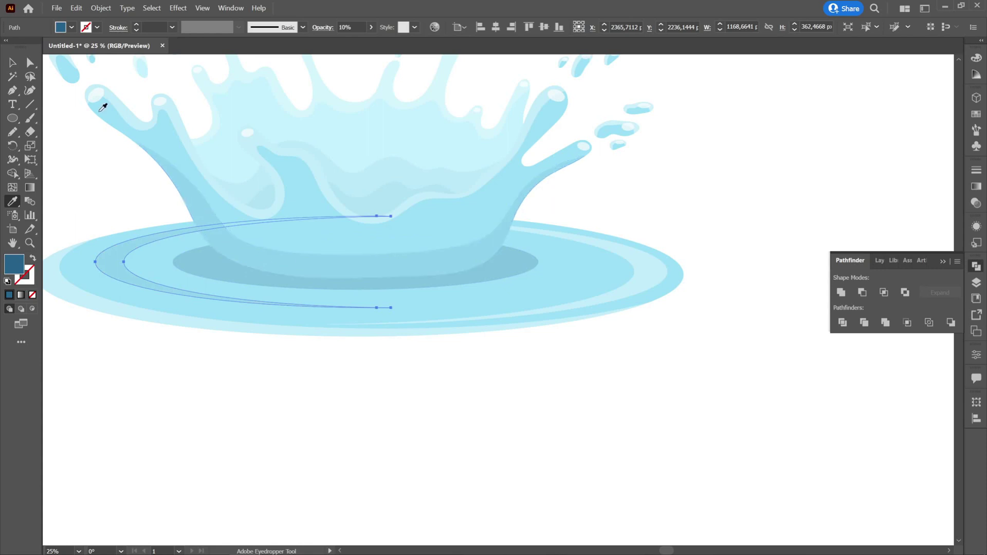
pyautogui.click(12, 63)
pyautogui.click(95, 150)
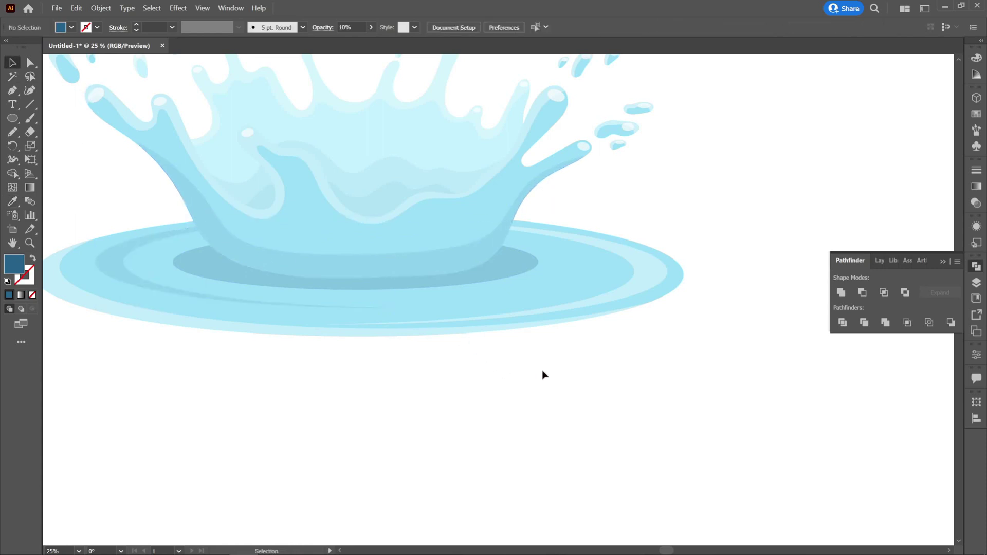
# Copy the puddle ellipse below the artwork, overlap it with a larger ellipse about 3505 × 668 px, and select both.
pyautogui.scroll(-2, 634, 379)
pyautogui.moveTo(706, 355); pyautogui.dragTo(696, 365)
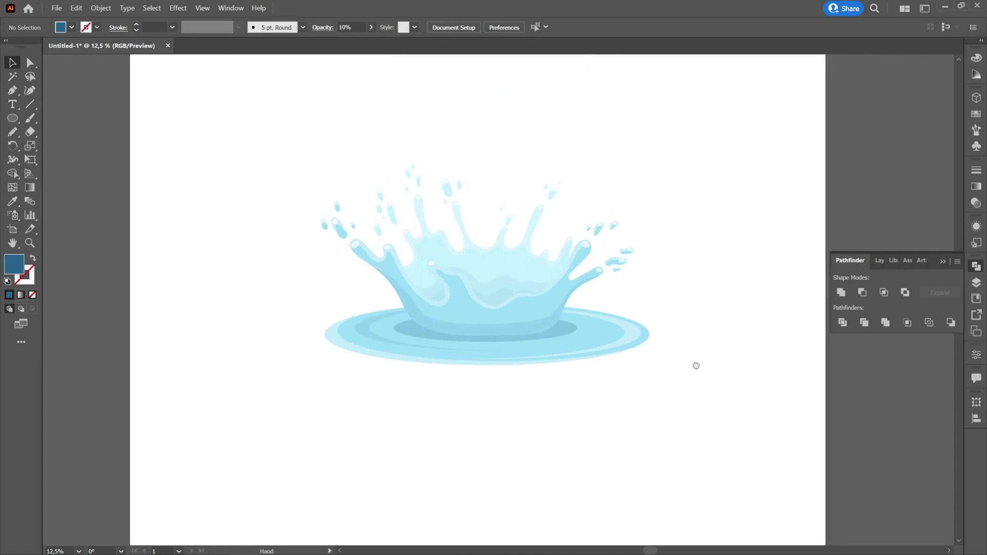
pyautogui.scroll(1, 695, 367)
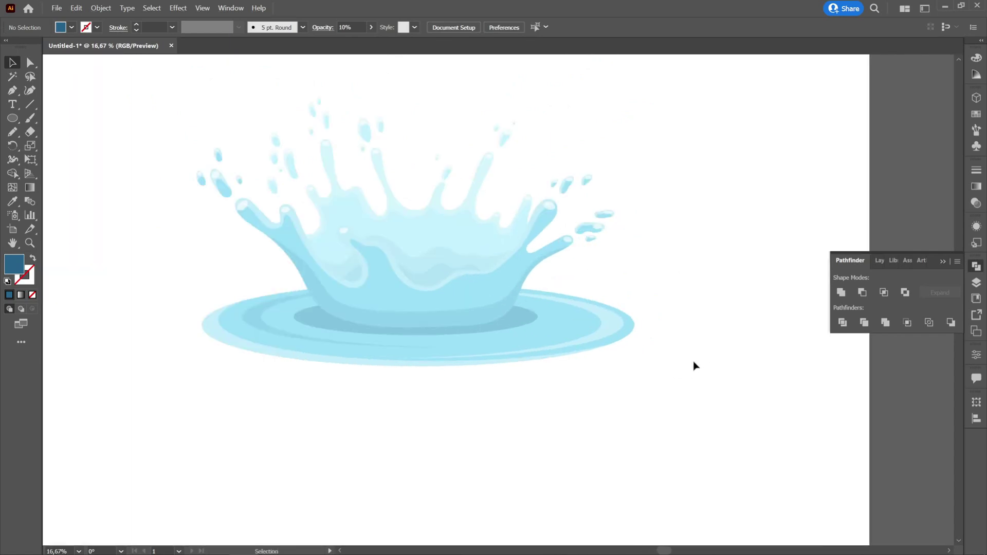
pyautogui.scroll(1, 694, 366)
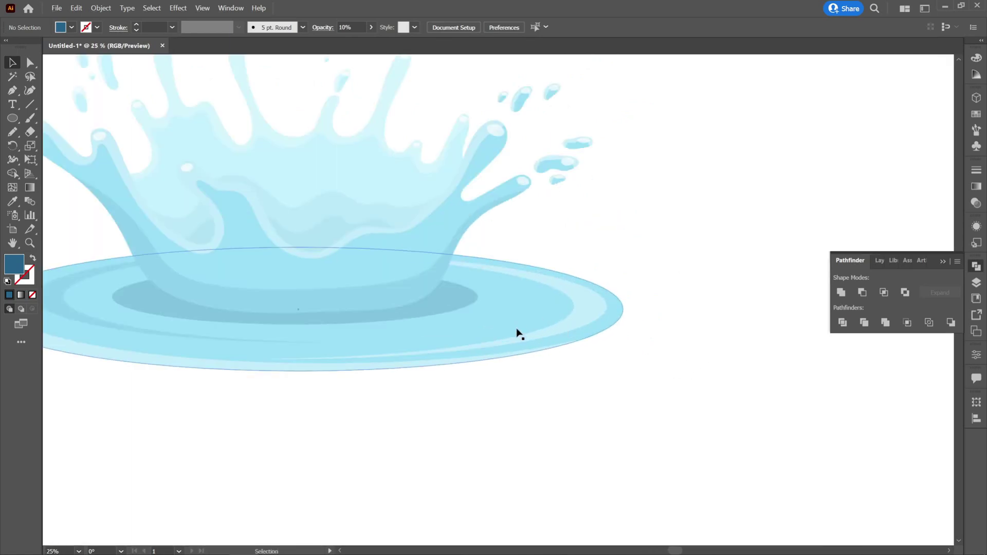
pyautogui.scroll(-1, 487, 355)
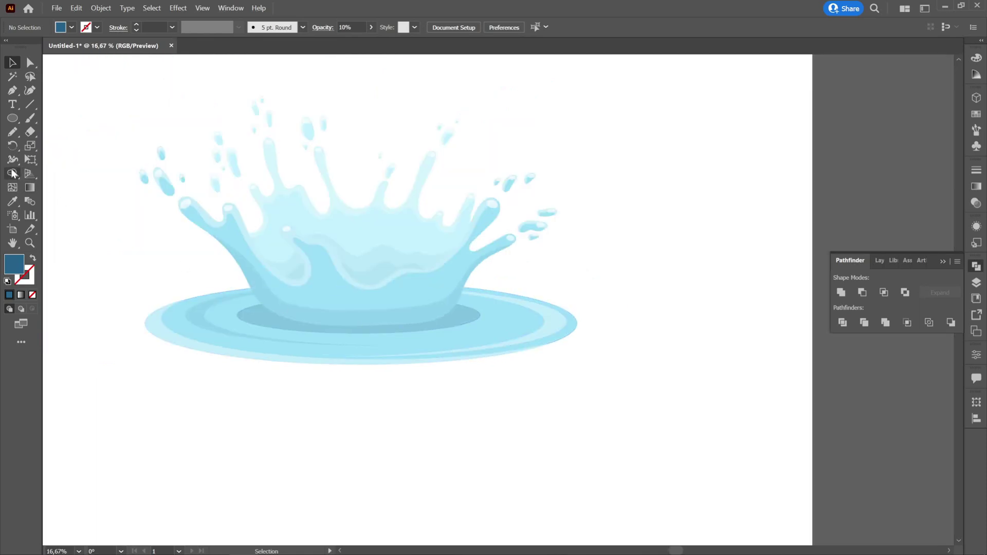
pyautogui.click(13, 118)
pyautogui.click(12, 62)
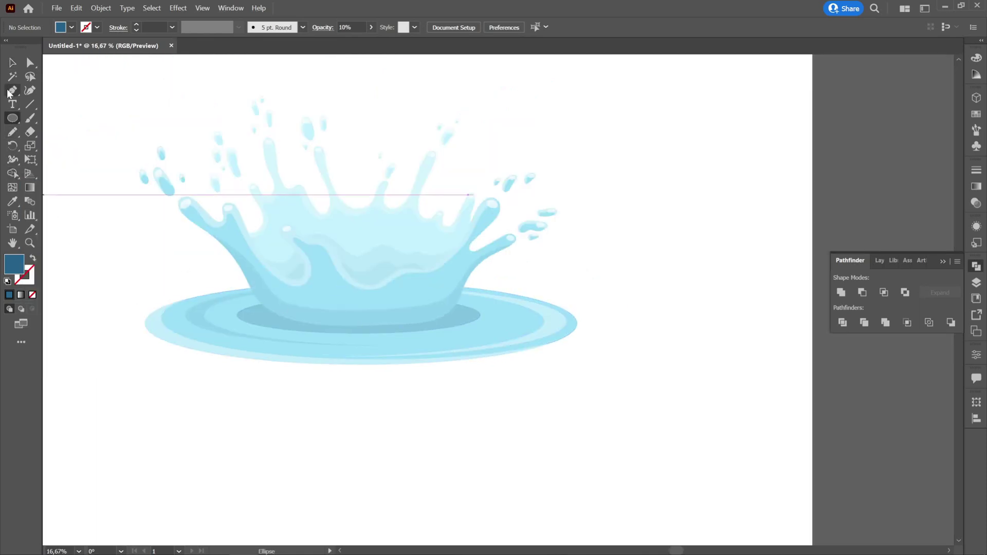
pyautogui.moveTo(493, 326); pyautogui.dragTo(488, 446)
pyautogui.moveTo(579, 396); pyautogui.dragTo(661, 354)
pyautogui.keyDown('shift'); pyautogui.click(449, 502); pyautogui.keyUp('shift')
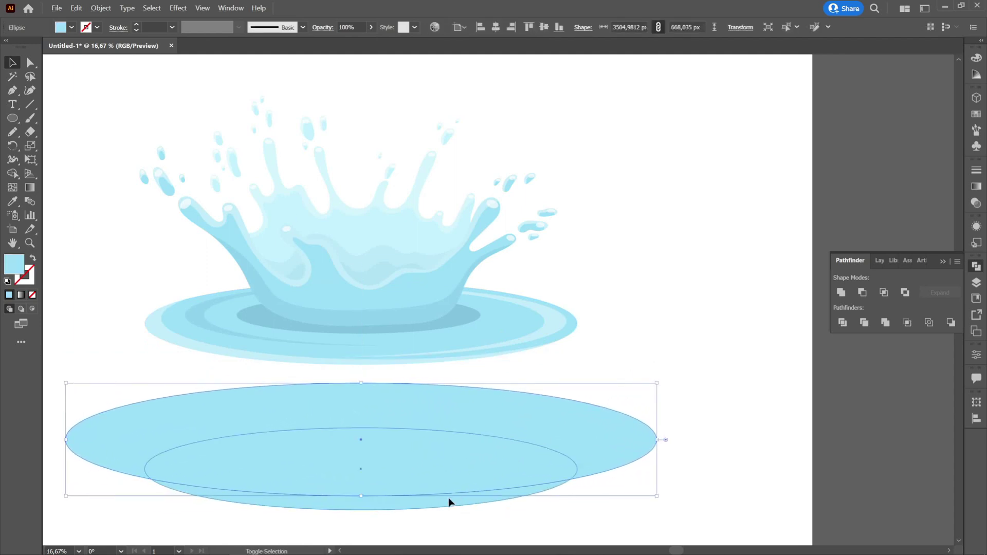
# Remove the larger ellipse's area with the Shape Builder, keeping only the thin crescent along the lower edge.
pyautogui.click(12, 173)
pyautogui.keyDown('alt'); pyautogui.moveTo(219, 378); pyautogui.dragTo(261, 451); pyautogui.keyUp('alt')
pyautogui.click(12, 63)
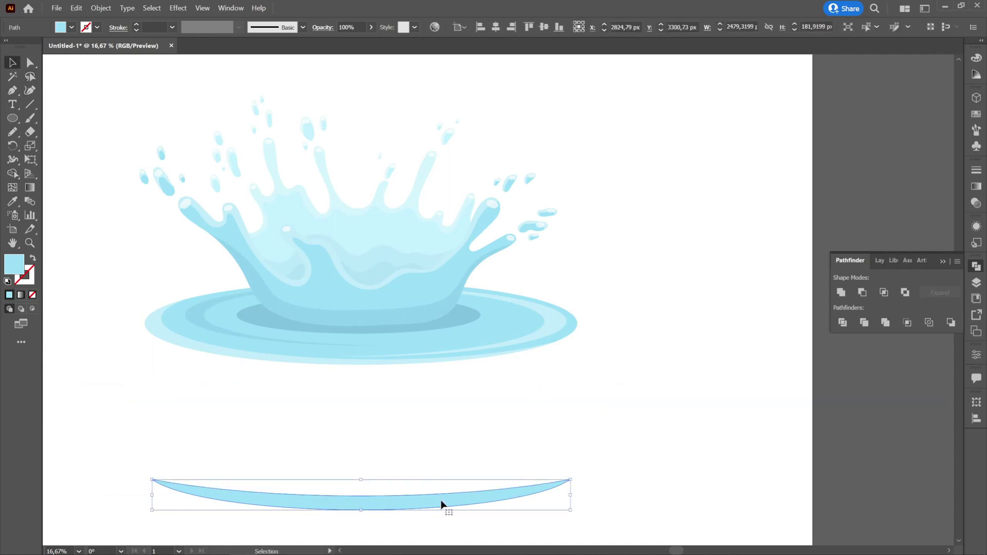
# Move the thin crescent onto the front of the puddle, scale it to about 1190 × 130 px and tilt it slightly.
pyautogui.moveTo(441, 505); pyautogui.dragTo(463, 346)
pyautogui.scroll(2, 482, 326)
pyautogui.moveTo(695, 307); pyautogui.dragTo(652, 319)
pyautogui.rightClick(370, 301)
pyautogui.moveTo(411, 245)
pyautogui.click(509, 291)
pyautogui.scroll(-2, 544, 262)
pyautogui.scroll(2, 428, 302)
pyautogui.moveTo(427, 302); pyautogui.dragTo(456, 319)
pyautogui.moveTo(654, 307); pyautogui.dragTo(671, 296)
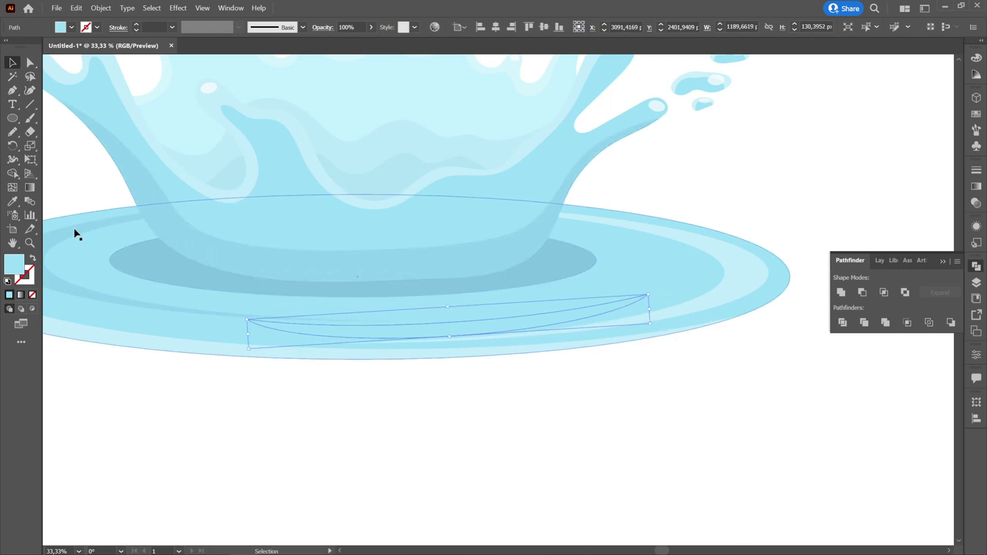
# Apply the white 40% highlight appearance to the thin front crescent with the Eyedropper.
pyautogui.click(13, 201)
pyautogui.click(290, 121)
pyautogui.press('v')
# Adjust the thin highlight's angle and position it just below the dark shadow under the splash.
pyautogui.hotkey('ctrl', '+')
pyautogui.moveTo(458, 303); pyautogui.dragTo(401, 286)
pyautogui.hscroll(-3, 786, 351)
pyautogui.scroll(1, 787, 351)
pyautogui.moveTo(781, 311); pyautogui.dragTo(783, 326)
pyautogui.click(566, 487)
pyautogui.scroll(-2, 554, 478)
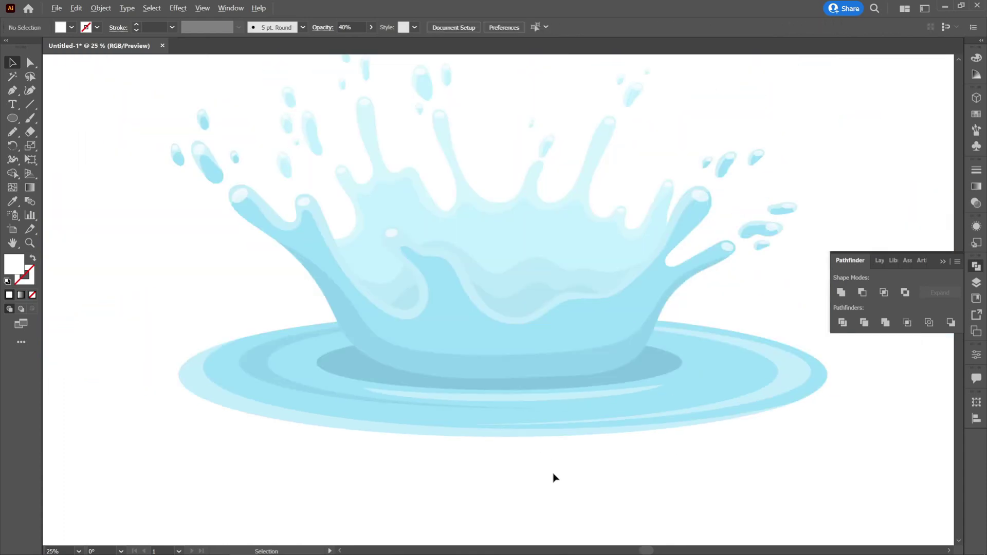
pyautogui.scroll(1, 508, 406)
pyautogui.moveTo(517, 414); pyautogui.dragTo(518, 427)
# Shift the dark crescent shading on the puddle's left side slightly inward toward the splash.
pyautogui.scroll(-3, 540, 458)
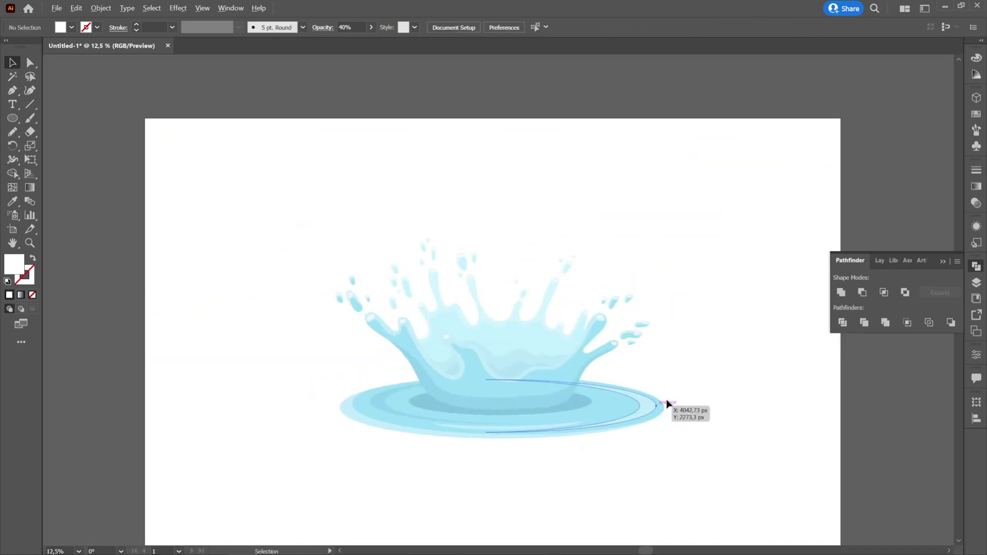
pyautogui.scroll(3, 648, 409)
pyautogui.moveTo(648, 409); pyautogui.dragTo(649, 411)
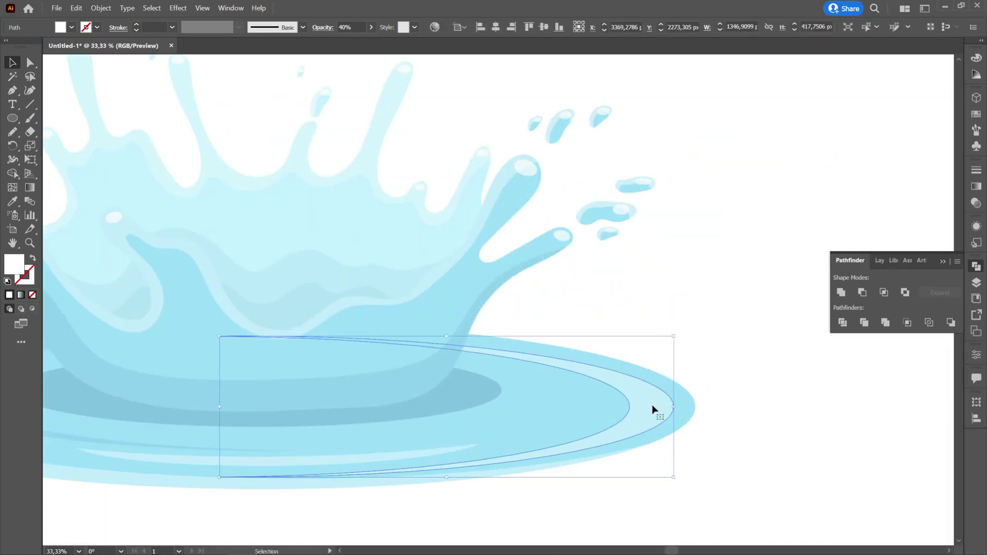
pyautogui.click(731, 469)
pyautogui.hscroll(-5, 530, 442)
pyautogui.moveTo(178, 416); pyautogui.dragTo(187, 408)
pyautogui.click(180, 509)
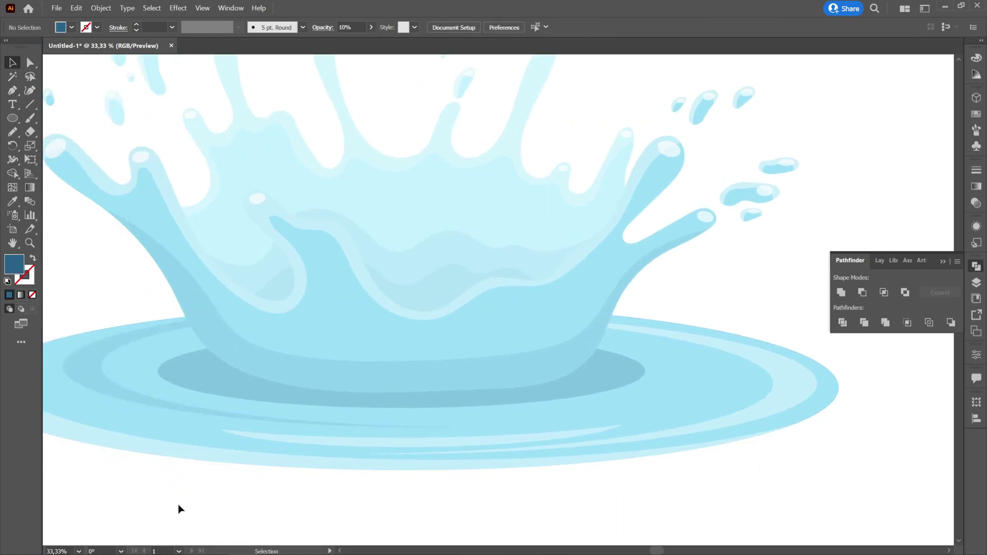
pyautogui.scroll(1, 461, 451)
pyautogui.click(464, 442)
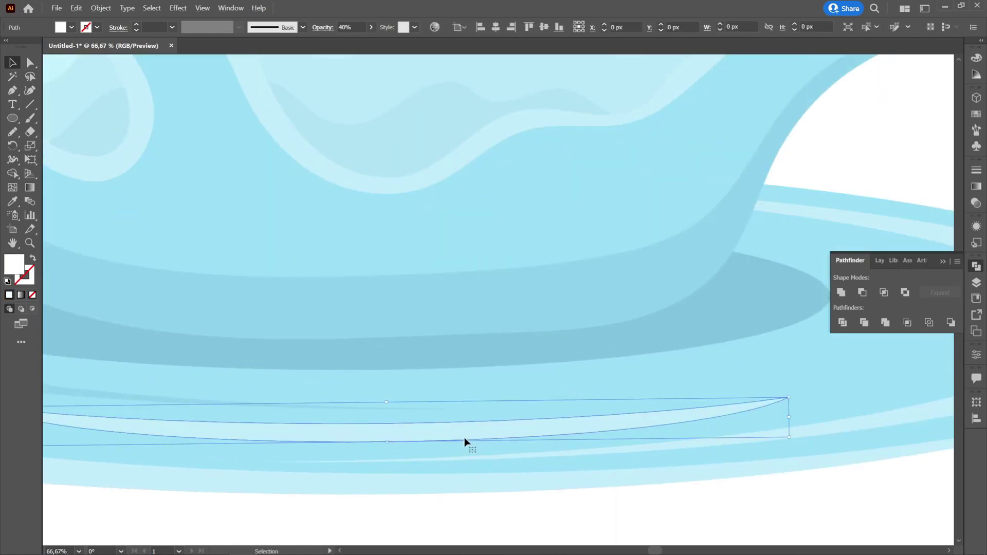
pyautogui.scroll(-3, 462, 441)
pyautogui.click(477, 504)
pyautogui.scroll(-2, 486, 488)
pyautogui.moveTo(568, 494); pyautogui.dragTo(569, 461)
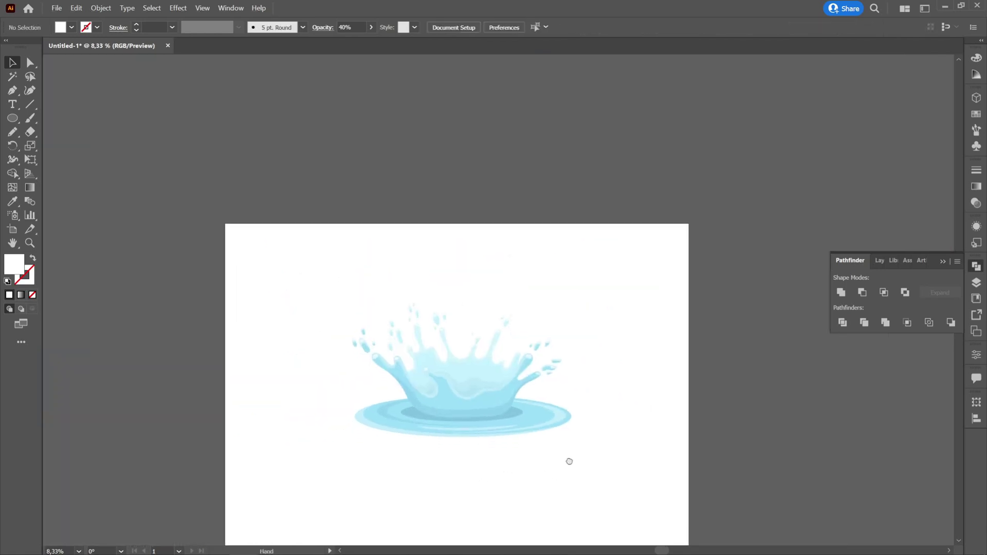